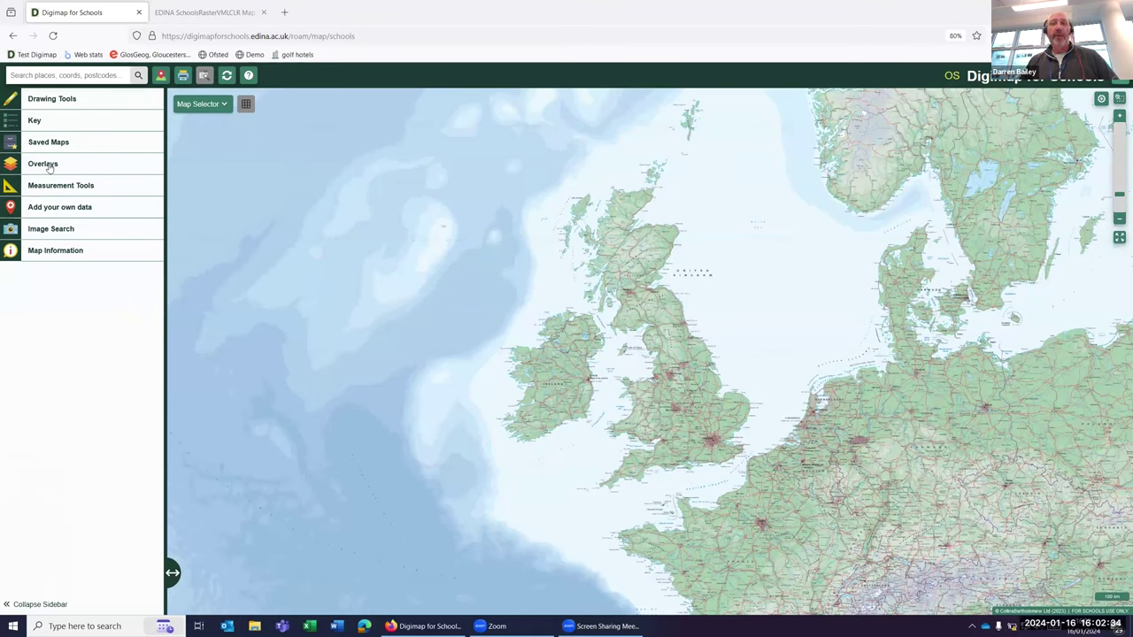
Step: Switch on the British National Grid overlay from GB Overlays and nudge the map to centre it
left_click(50, 166)
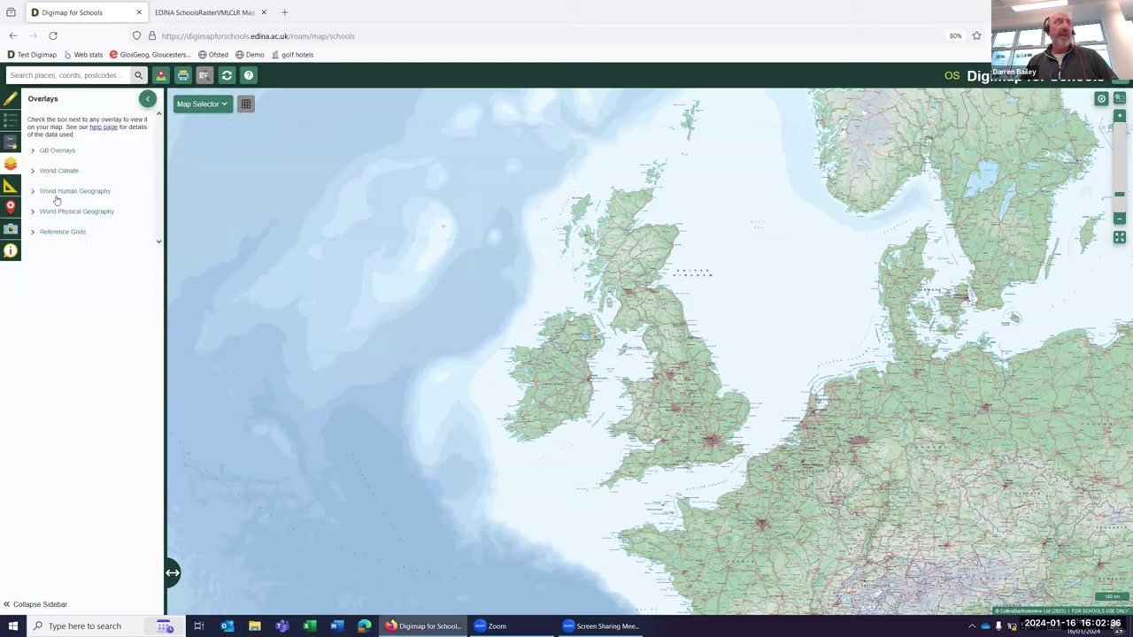
left_click(35, 152)
left_click(42, 195)
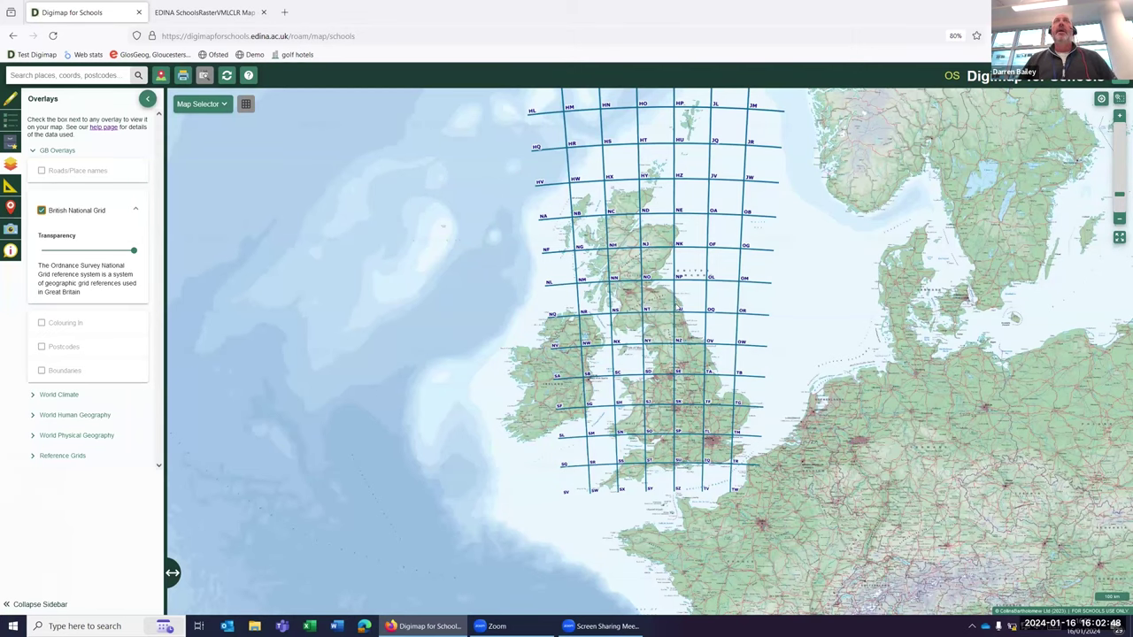
left_click_drag(679, 315, 645, 354)
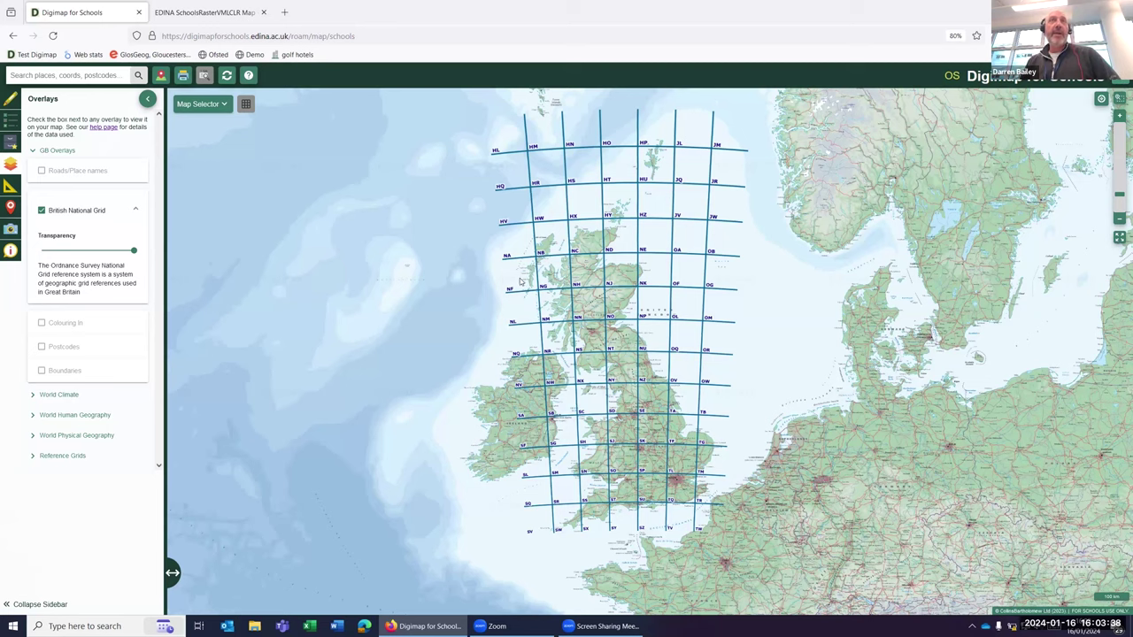
Step: Search postcode SO16 0AS and zoom to Nursling at street level with numbered grid lines
scroll(638, 481, "up", 3)
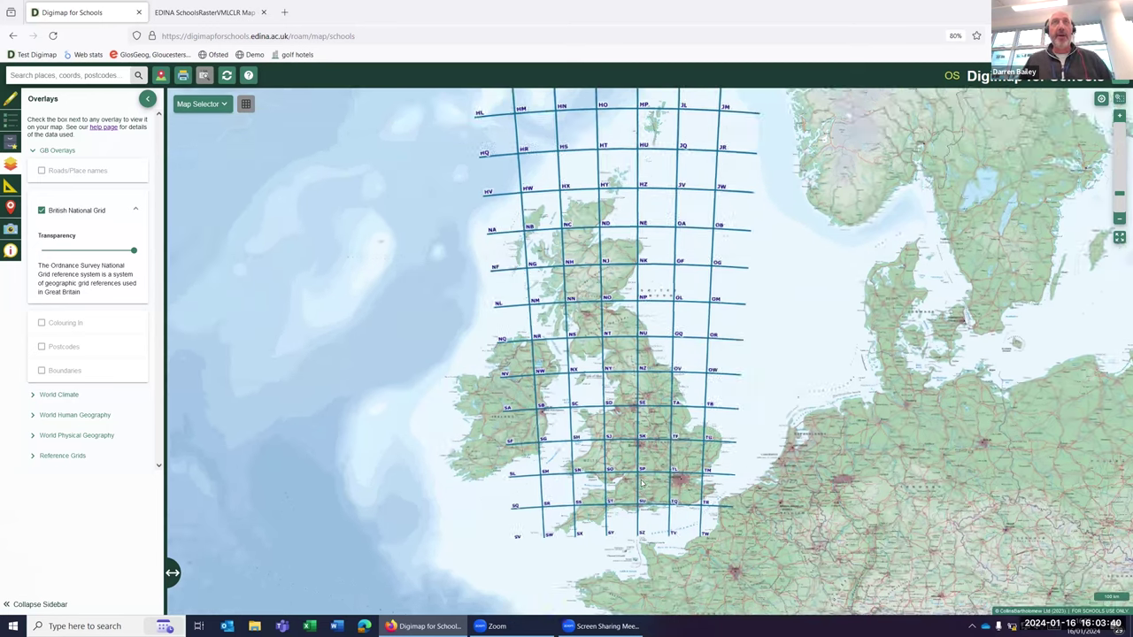
scroll(638, 473, "up", 2)
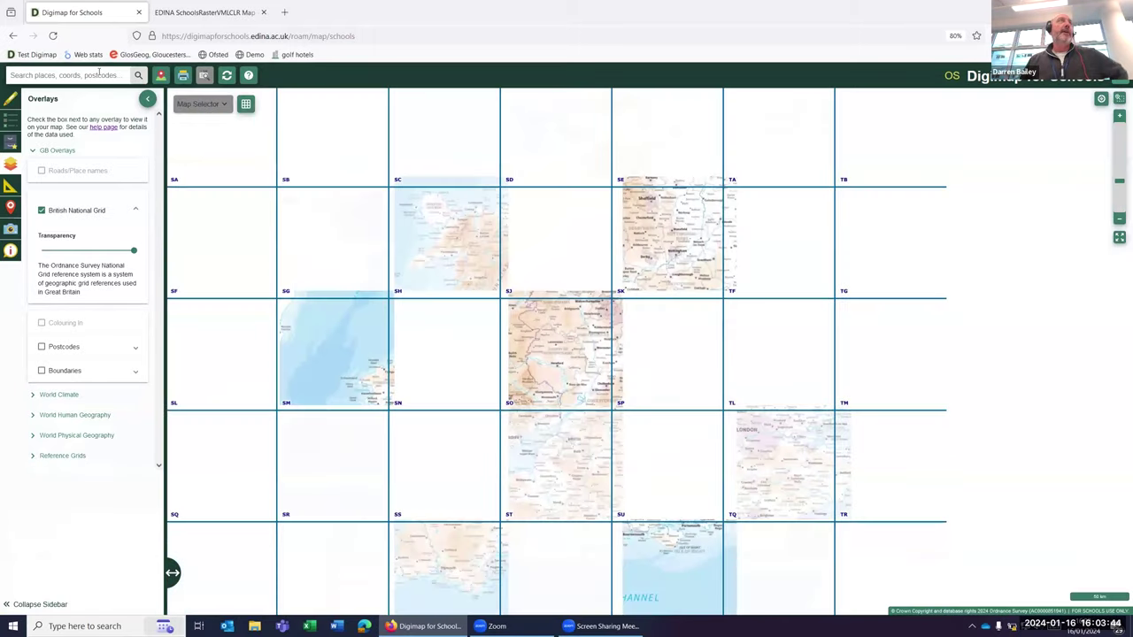
type("so16 ")
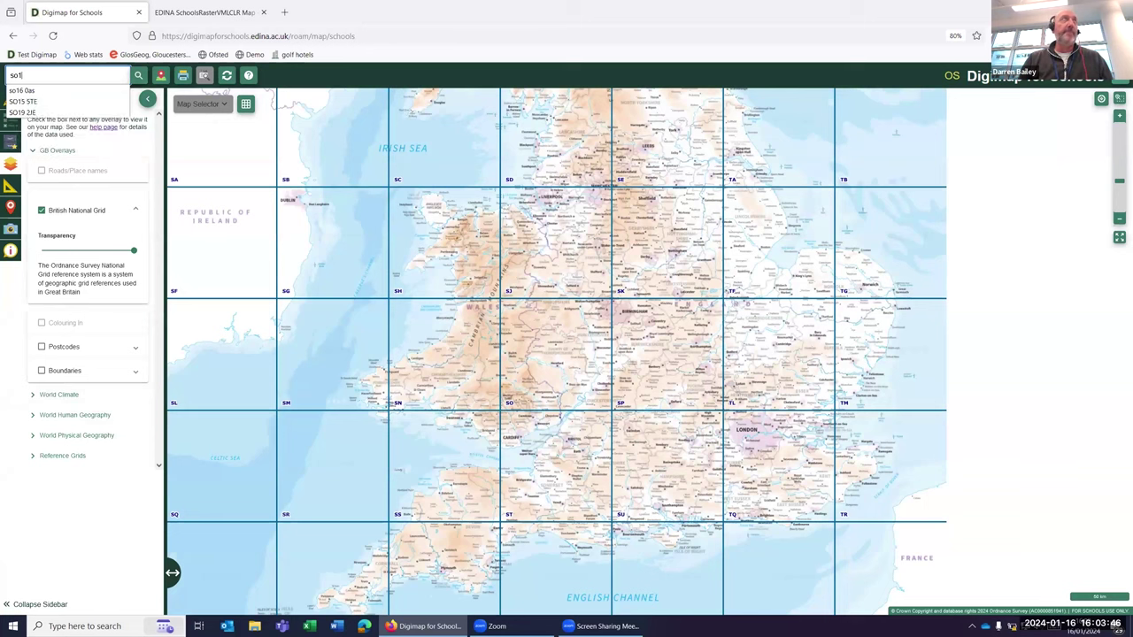
type("0as")
key("Return")
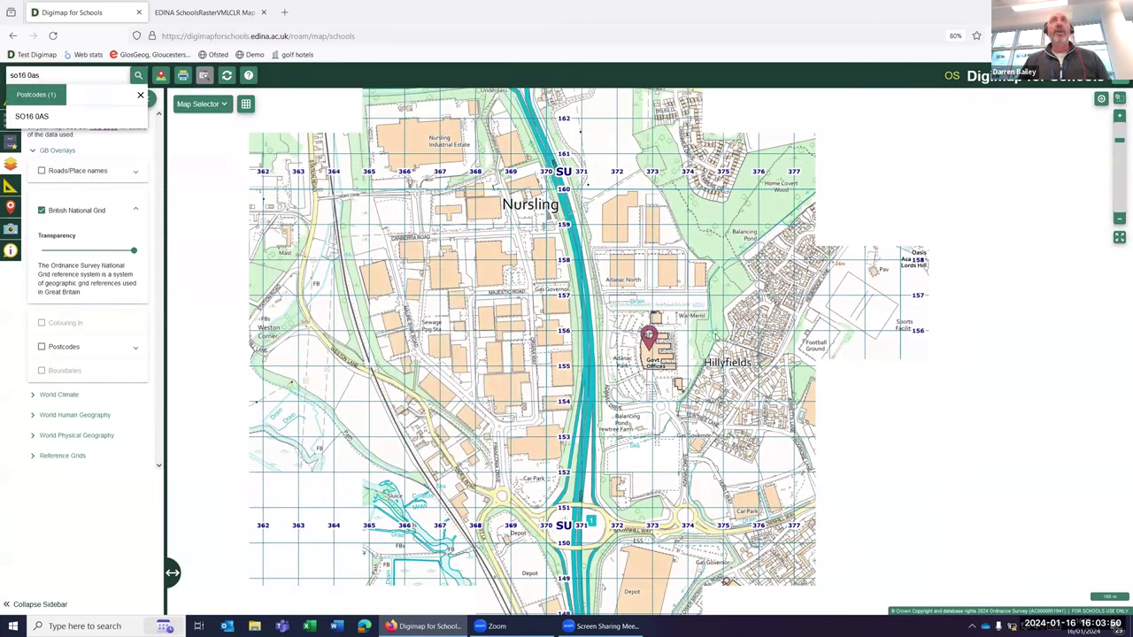
left_click(140, 96)
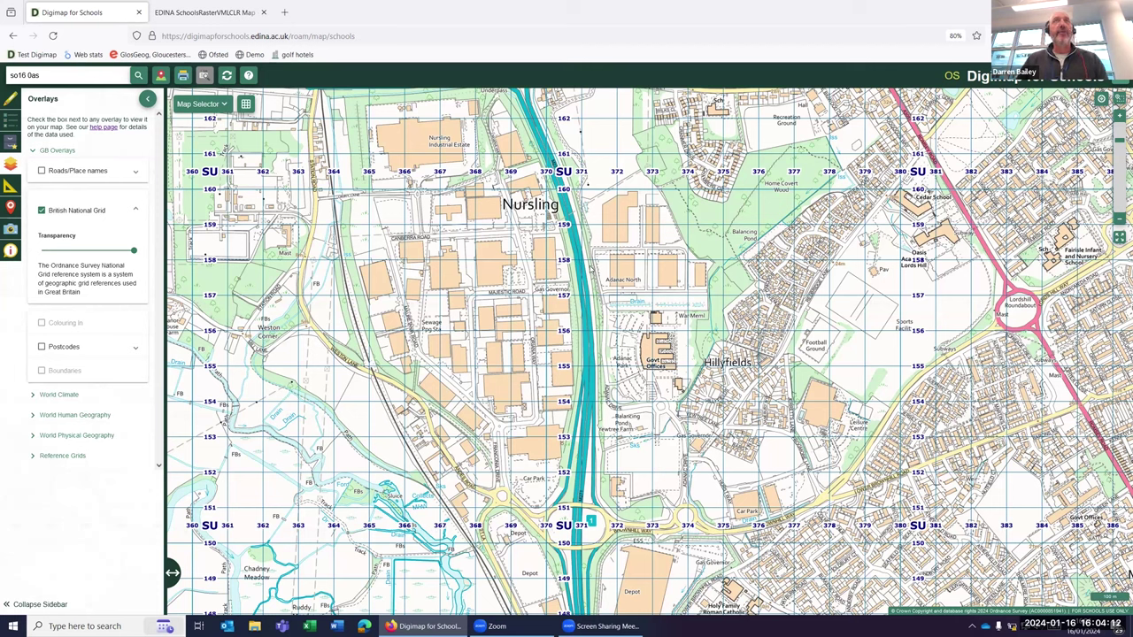
scroll(585, 262, "up", 3)
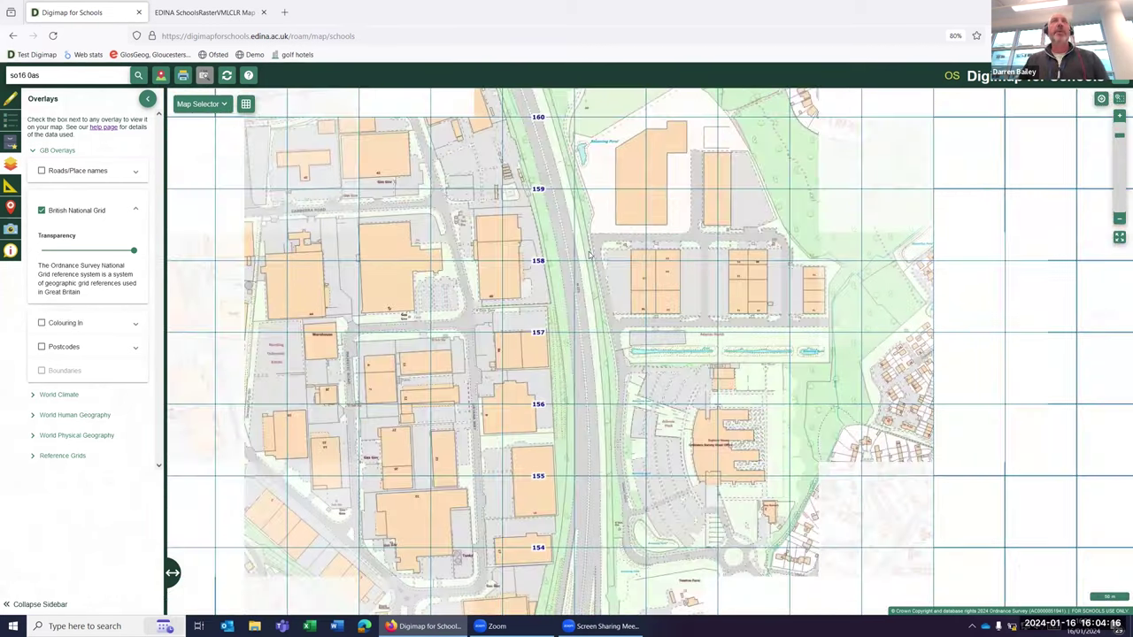
scroll(591, 251, "down", 3)
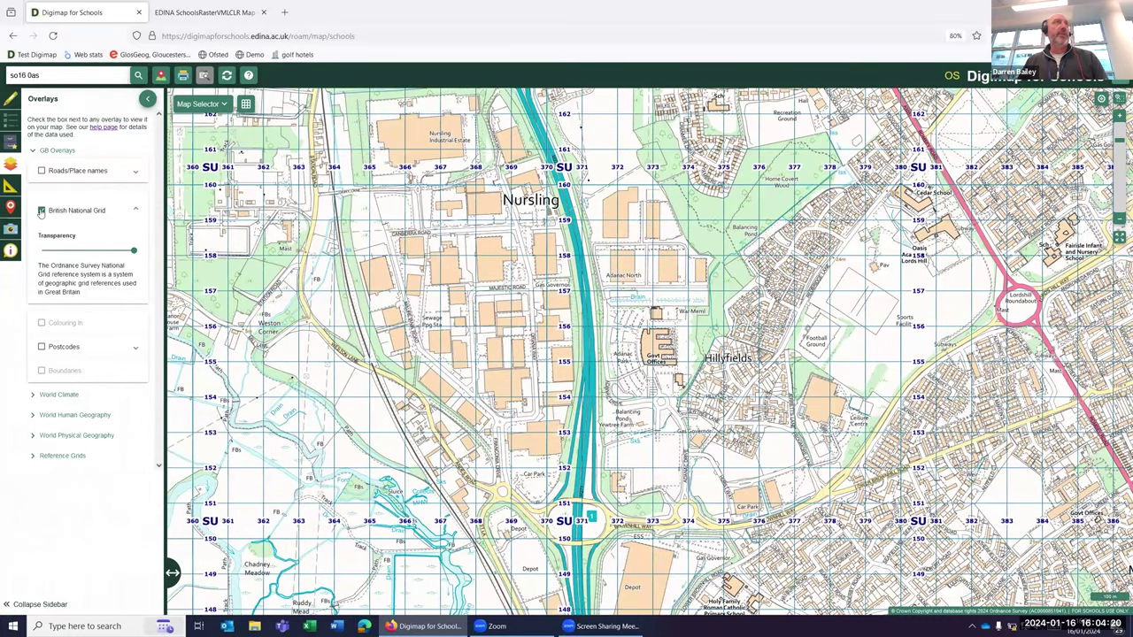
Step: Swap the British National Grid for the finer OS grid and pan west past Testwood Lake and back to Nursling
left_click(41, 211)
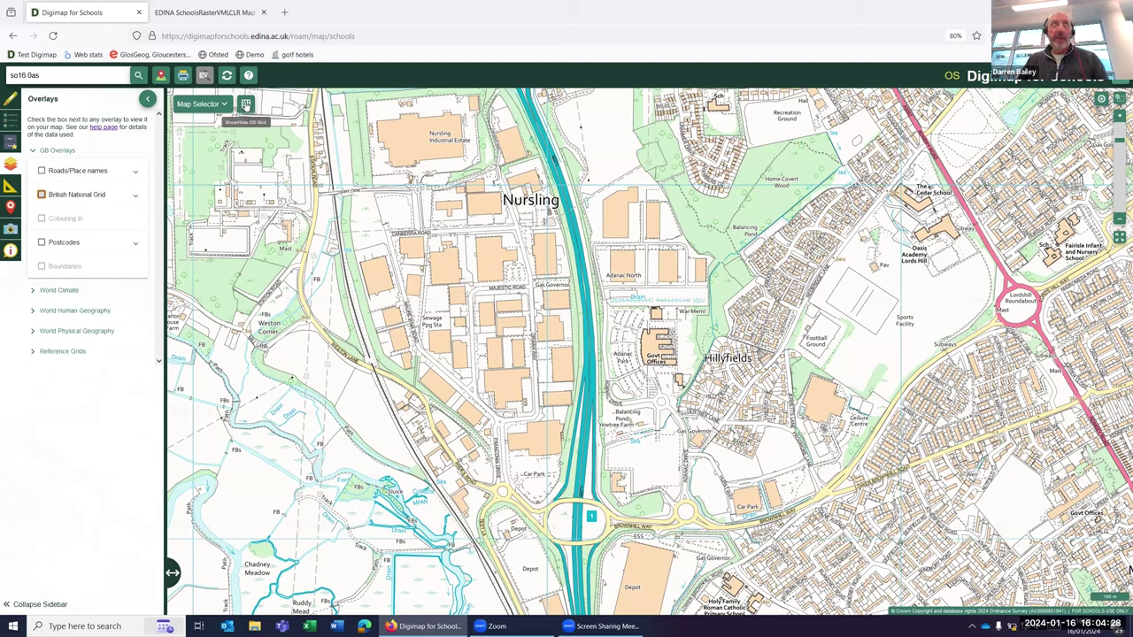
left_click(246, 103)
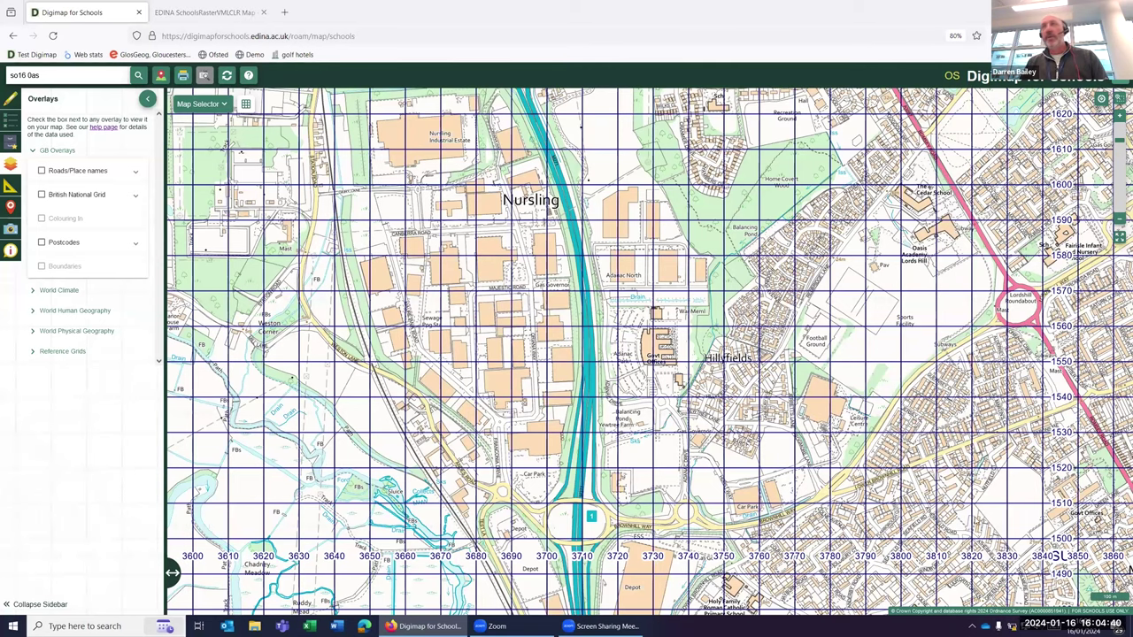
left_click_drag(385, 460, 553, 463)
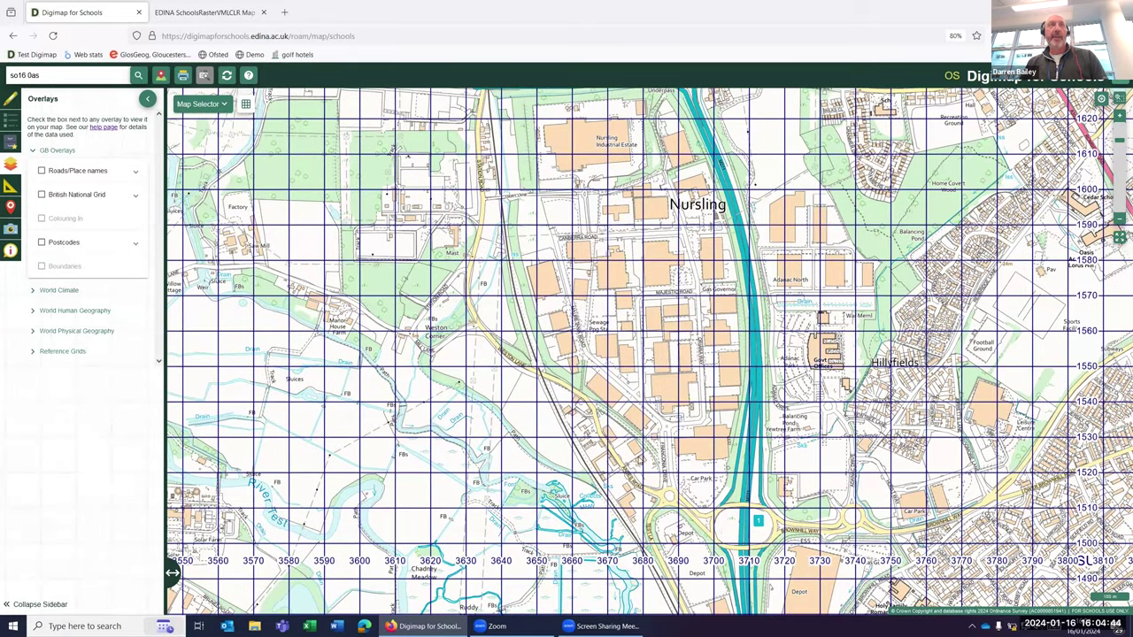
left_click_drag(856, 236, 985, 232)
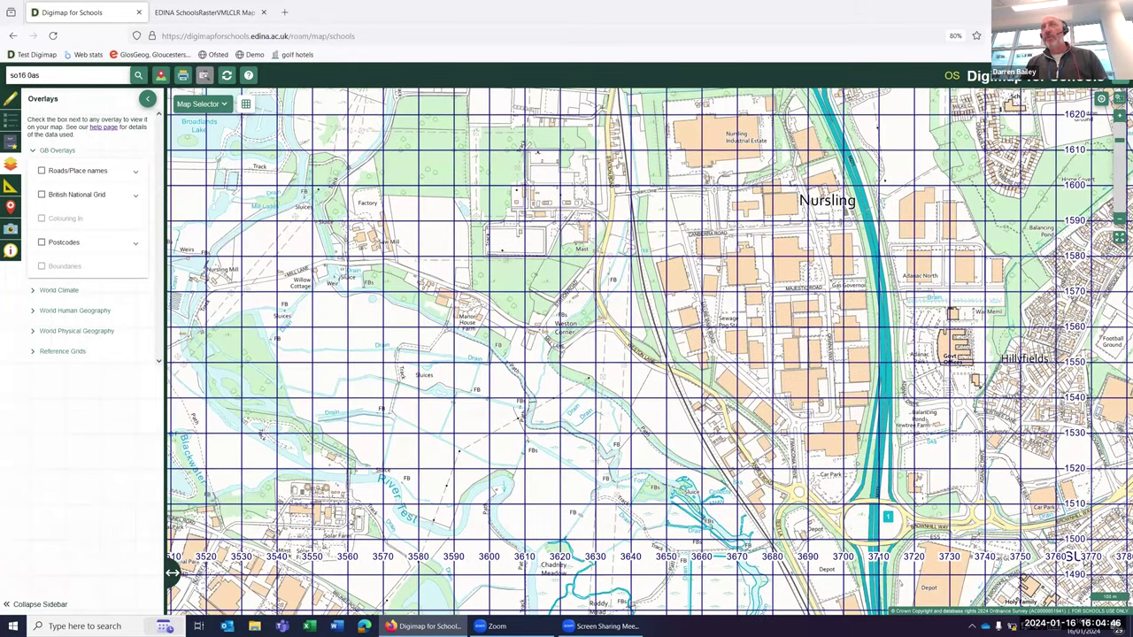
left_click_drag(556, 335, 728, 343)
left_click_drag(386, 457, 436, 443)
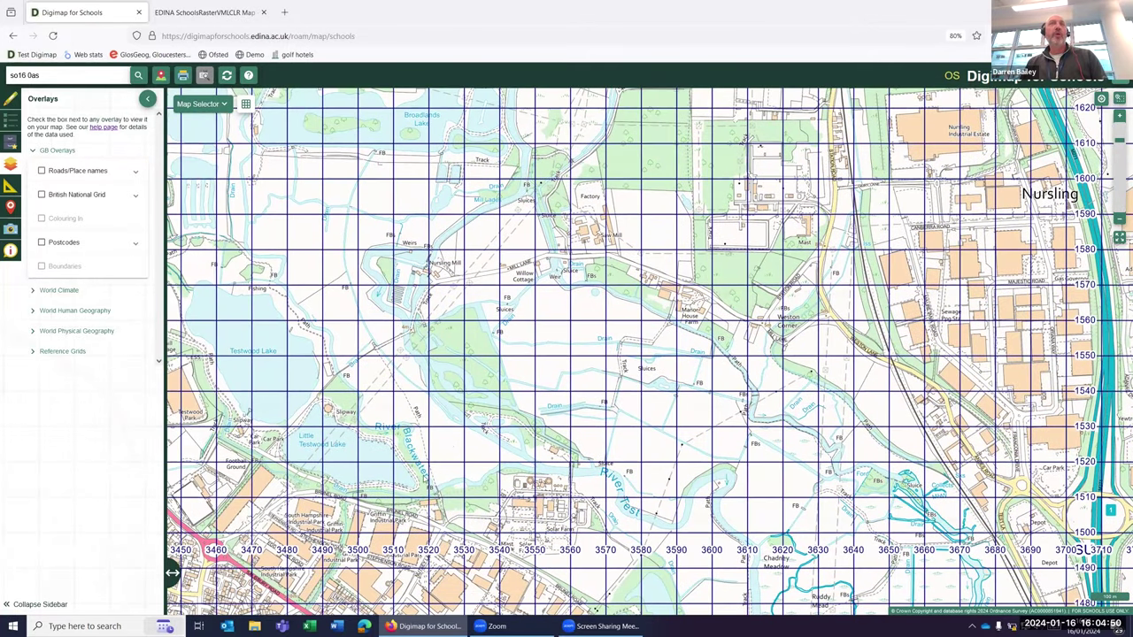
left_click_drag(616, 468, 704, 458)
left_click_drag(828, 471, 625, 487)
left_click_drag(855, 421, 649, 552)
Step: Recentre Nursling, remove the OS grid lines and close the overlays panel
scroll(635, 383, "up", 3)
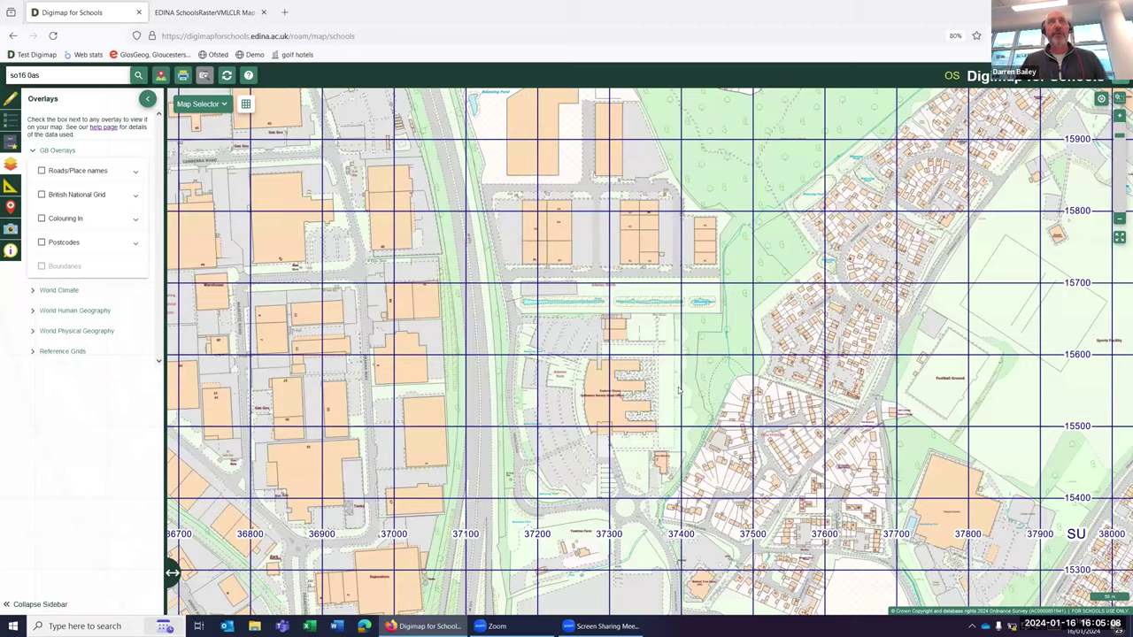
scroll(678, 388, "down", 2)
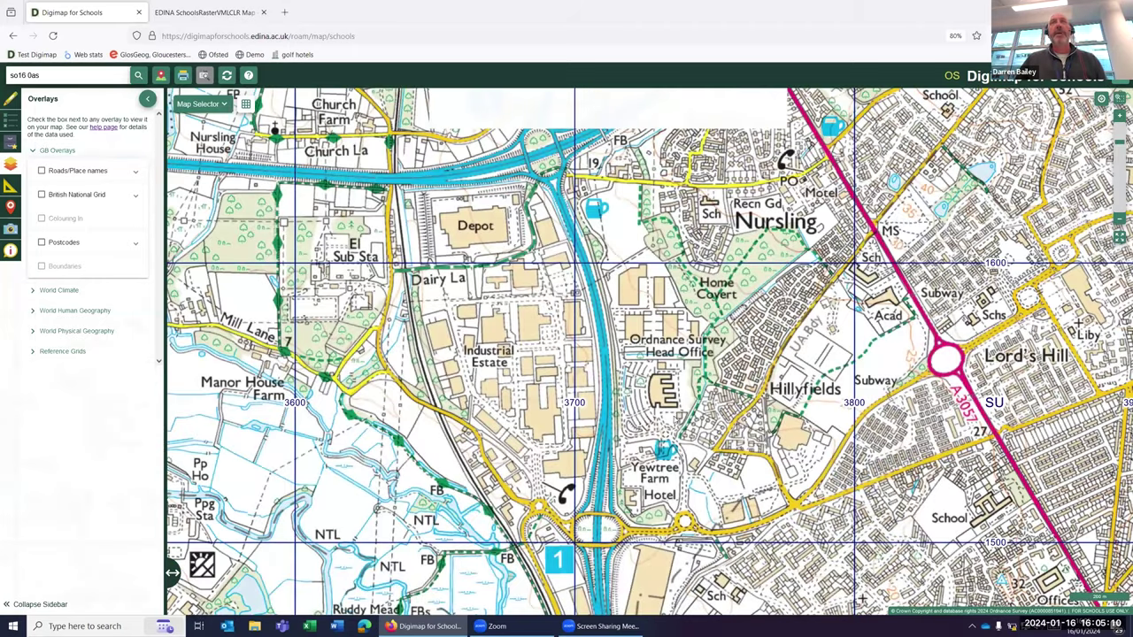
scroll(672, 389, "down", 1)
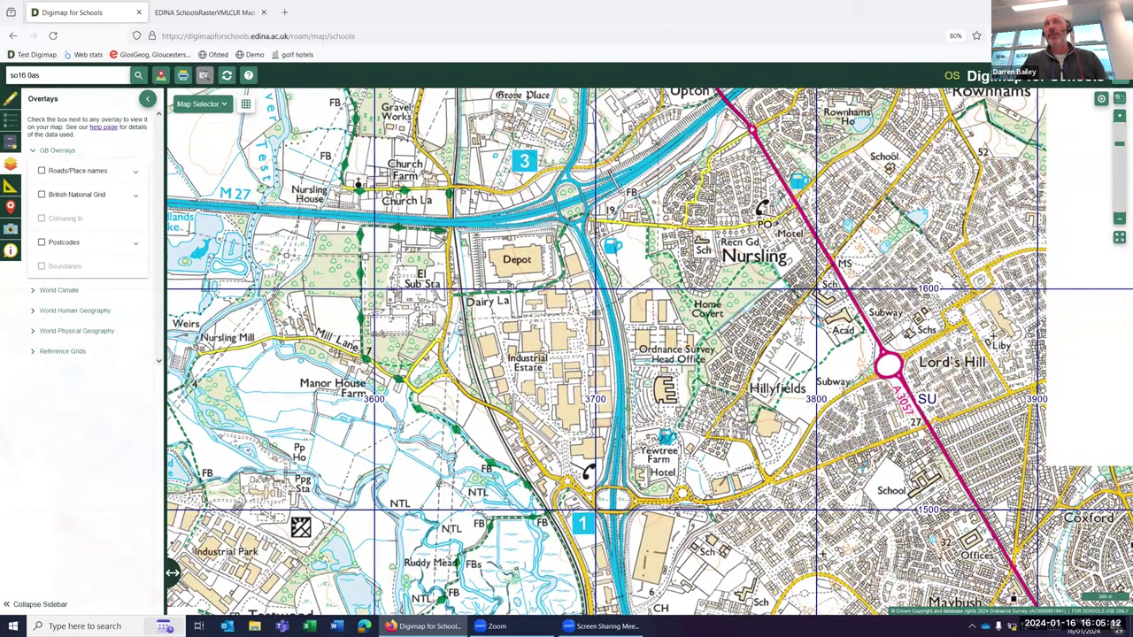
scroll(716, 424, "up", 1)
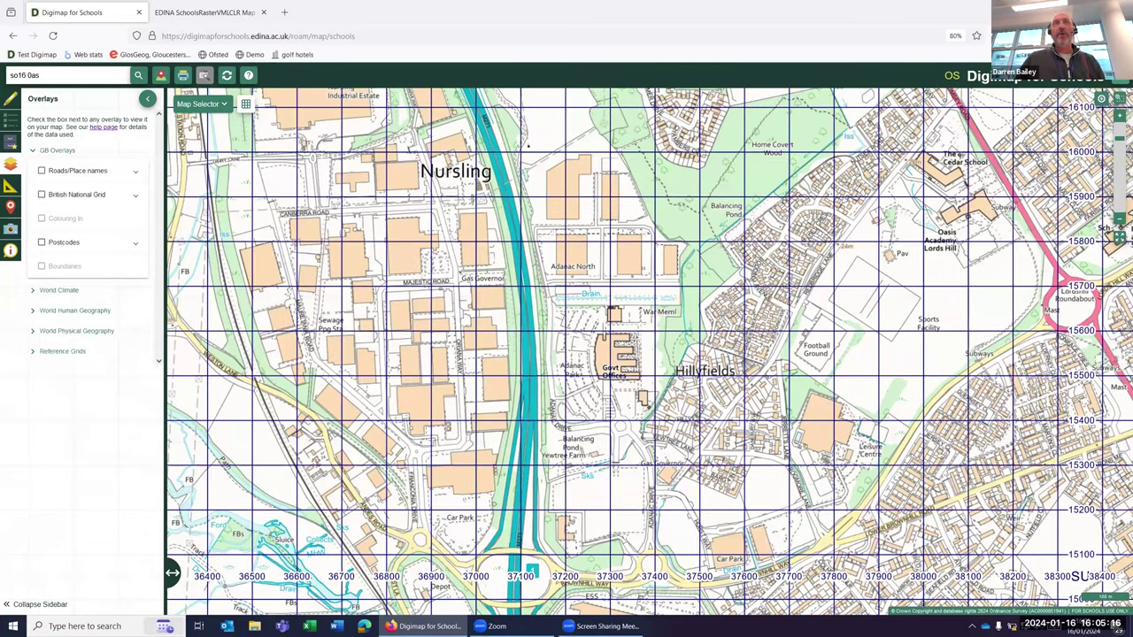
left_click_drag(726, 429, 710, 401)
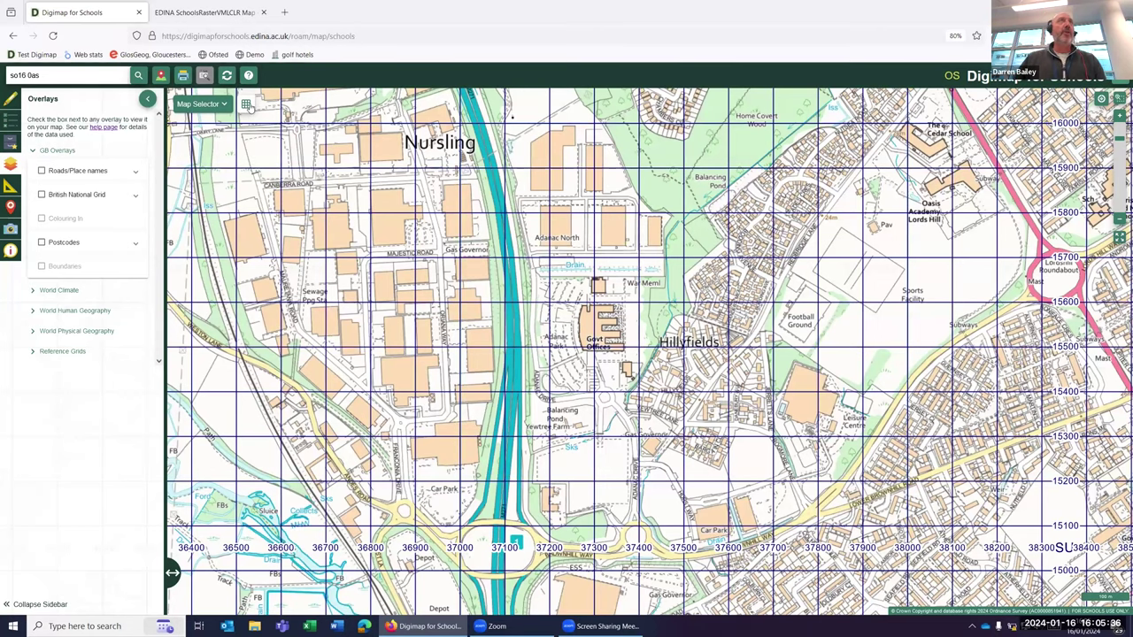
left_click(246, 105)
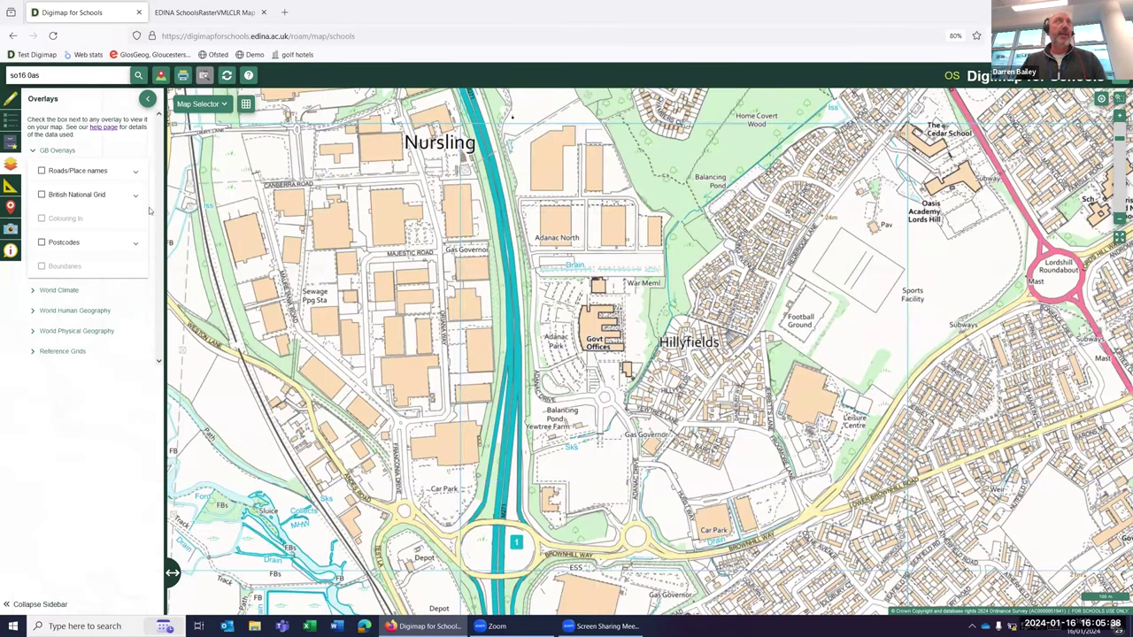
left_click(246, 105)
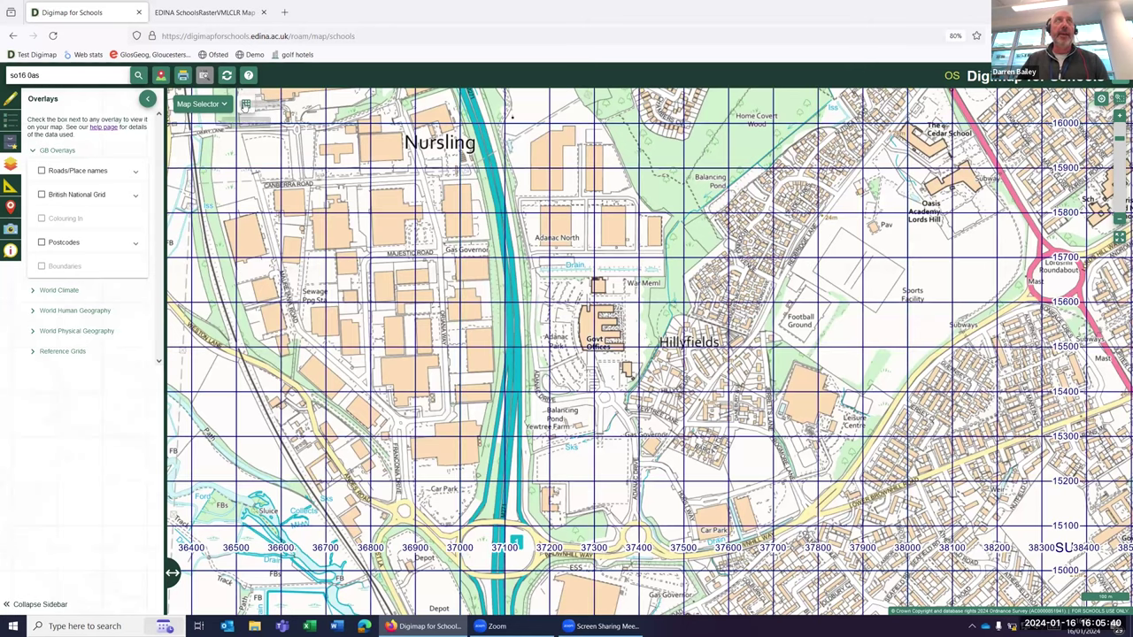
left_click(246, 105)
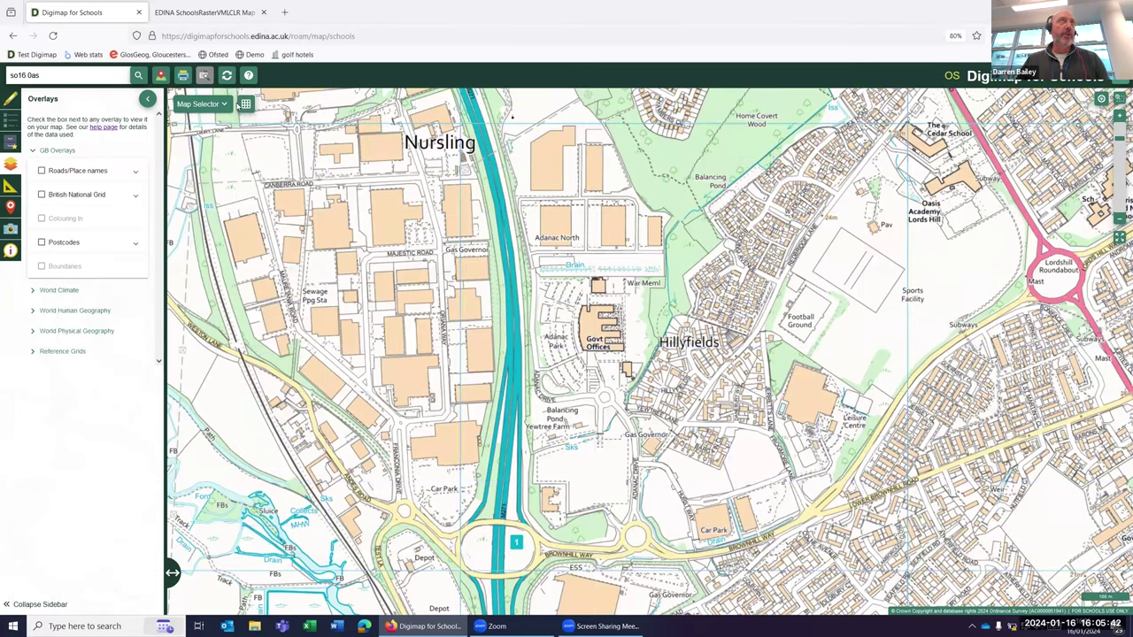
left_click(148, 100)
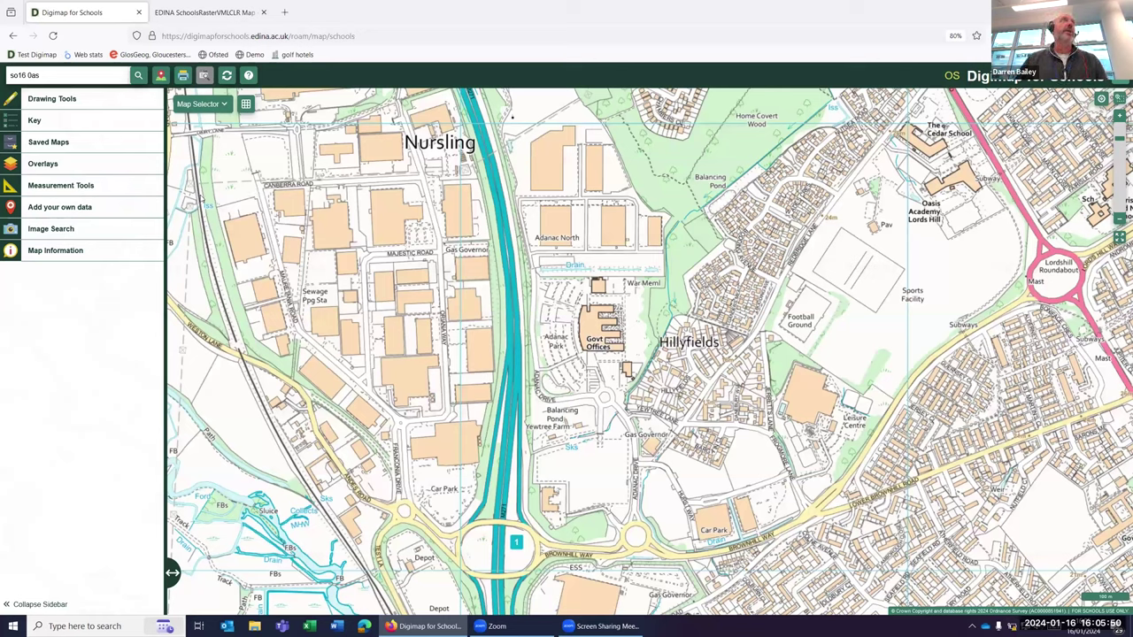
Step: Place a 6-digit grid-reference marker at Govt Offices, then remove it with Delete Click
left_click(55, 99)
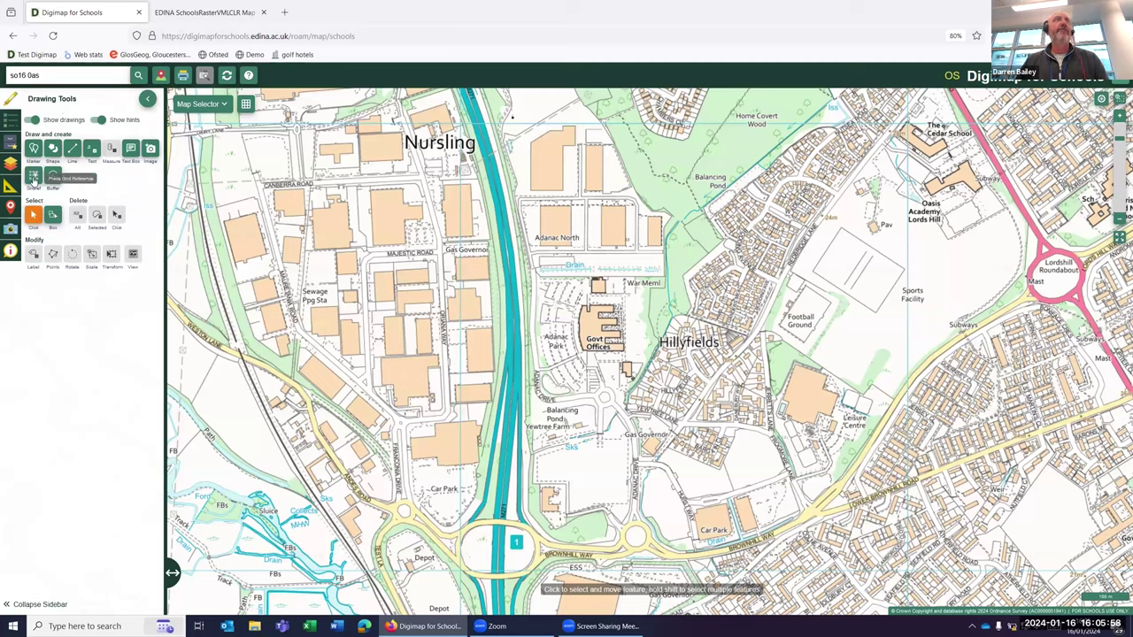
left_click(33, 177)
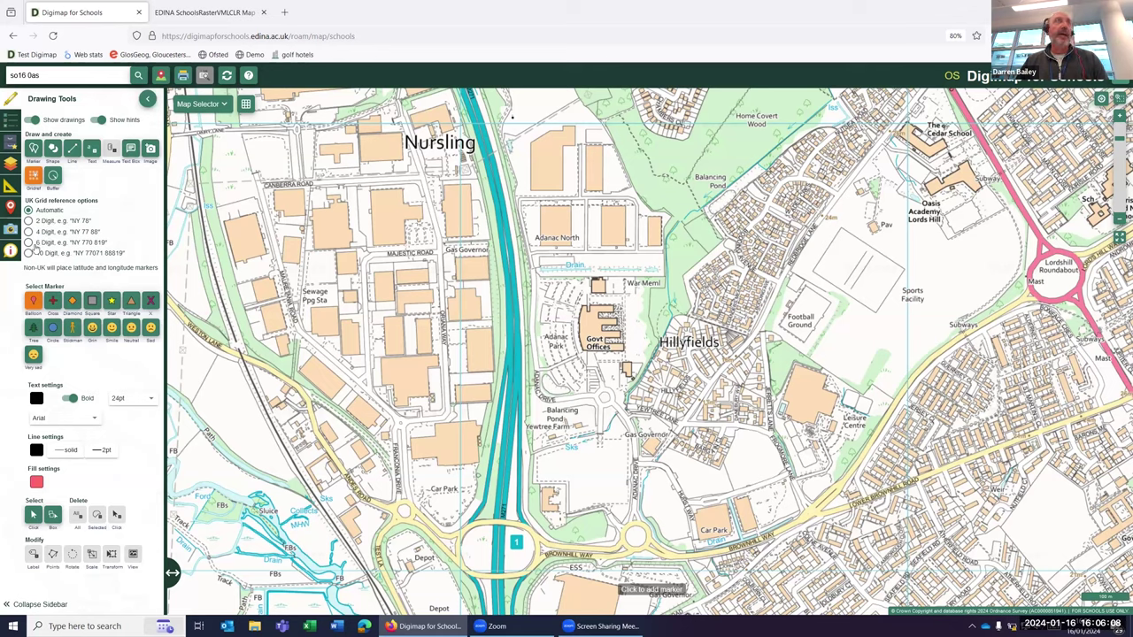
left_click(28, 242)
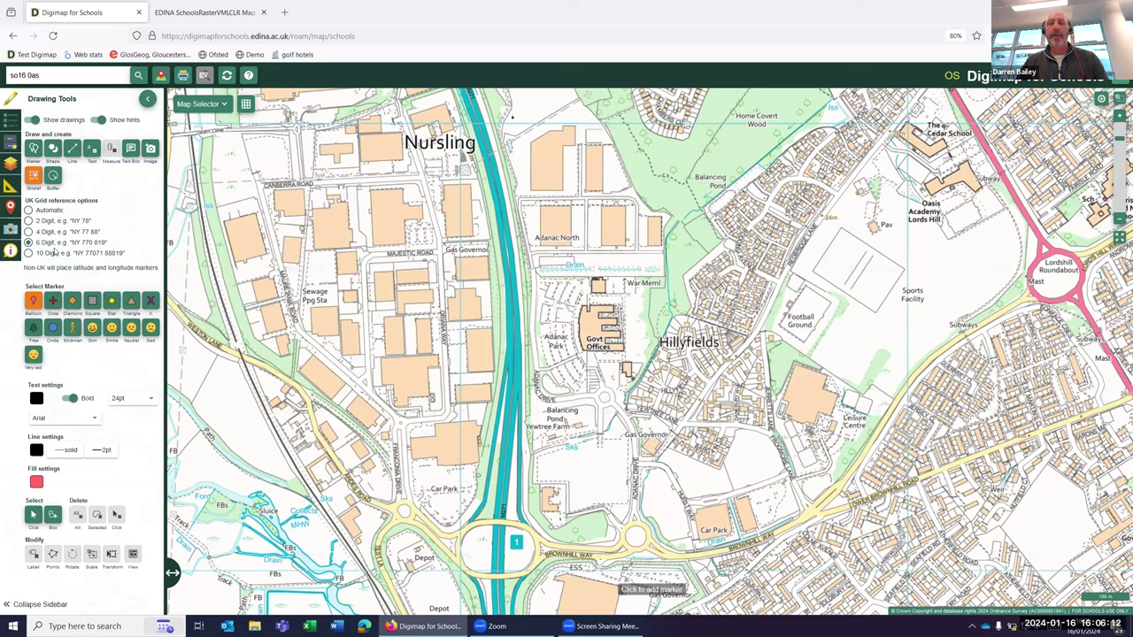
left_click(597, 324)
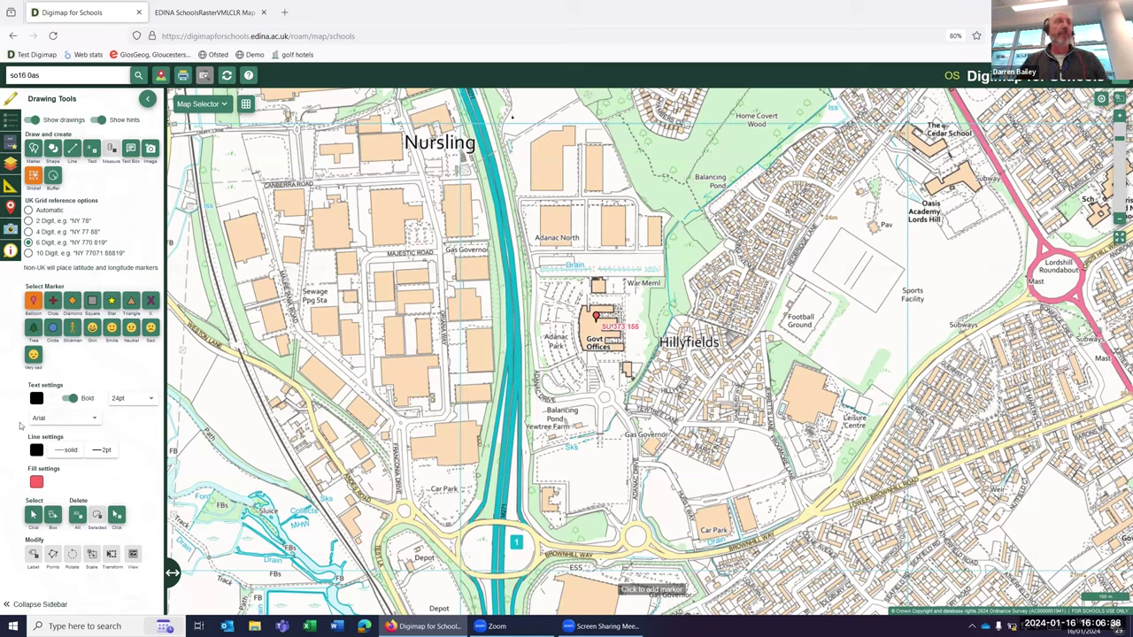
left_click(116, 516)
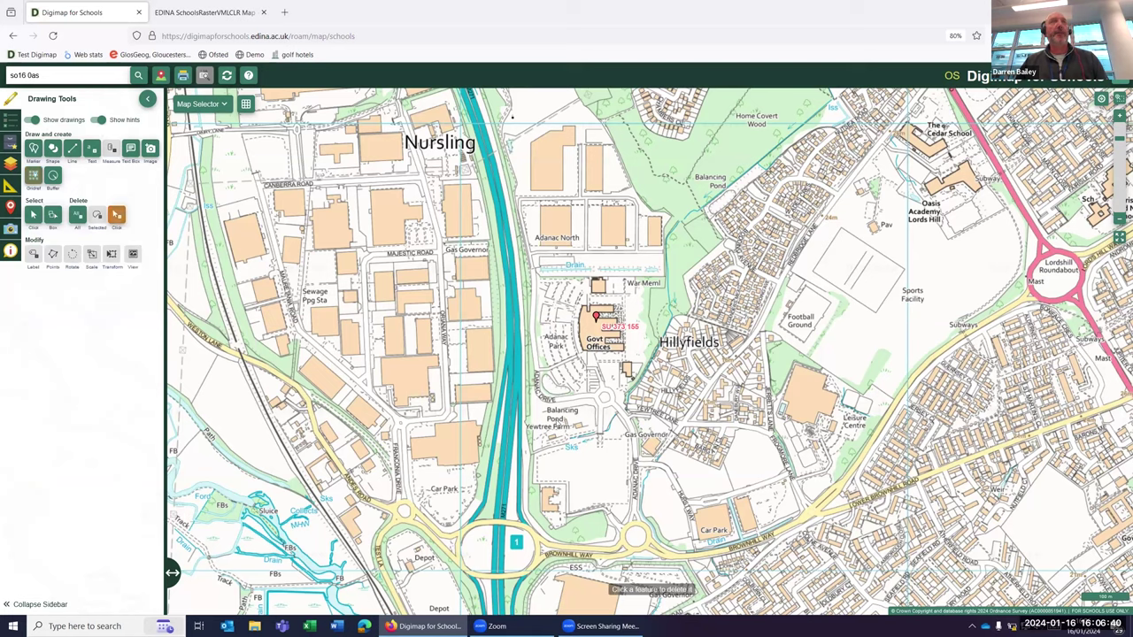
left_click(596, 318)
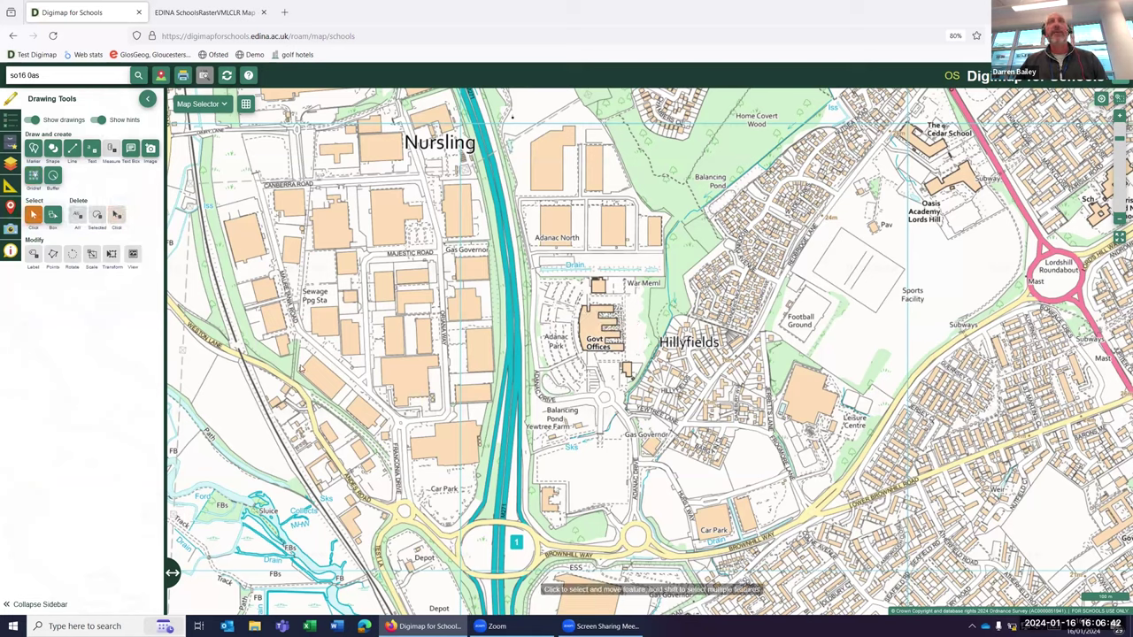
Step: Capture the Govt Offices position as SU 3729 1554, switch capture off and reselect Gridref
left_click(10, 251)
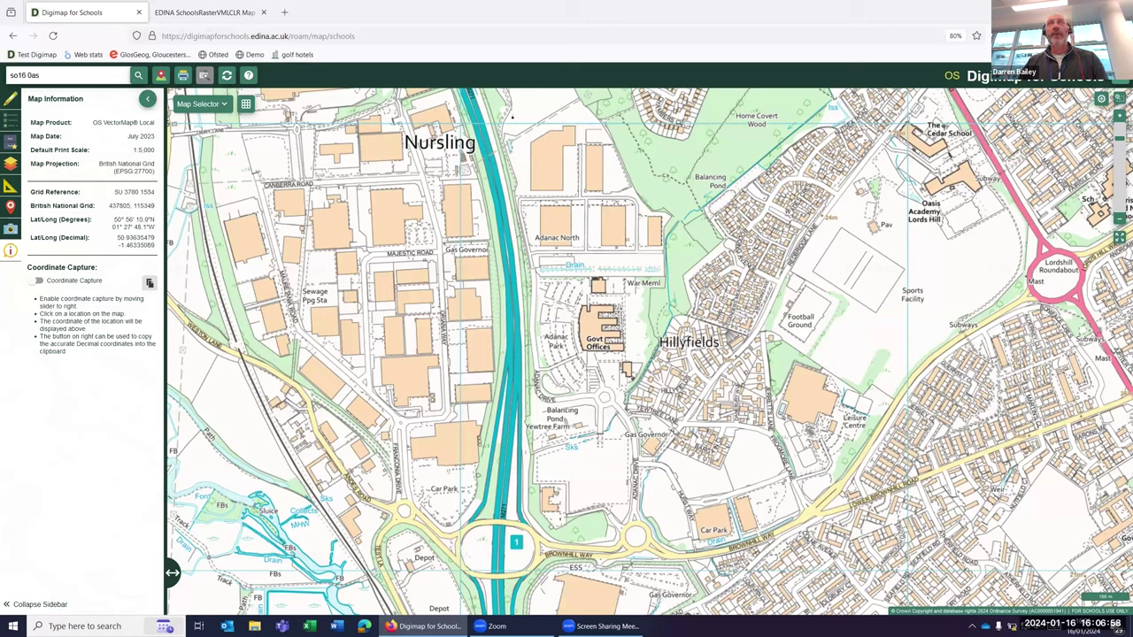
left_click(39, 281)
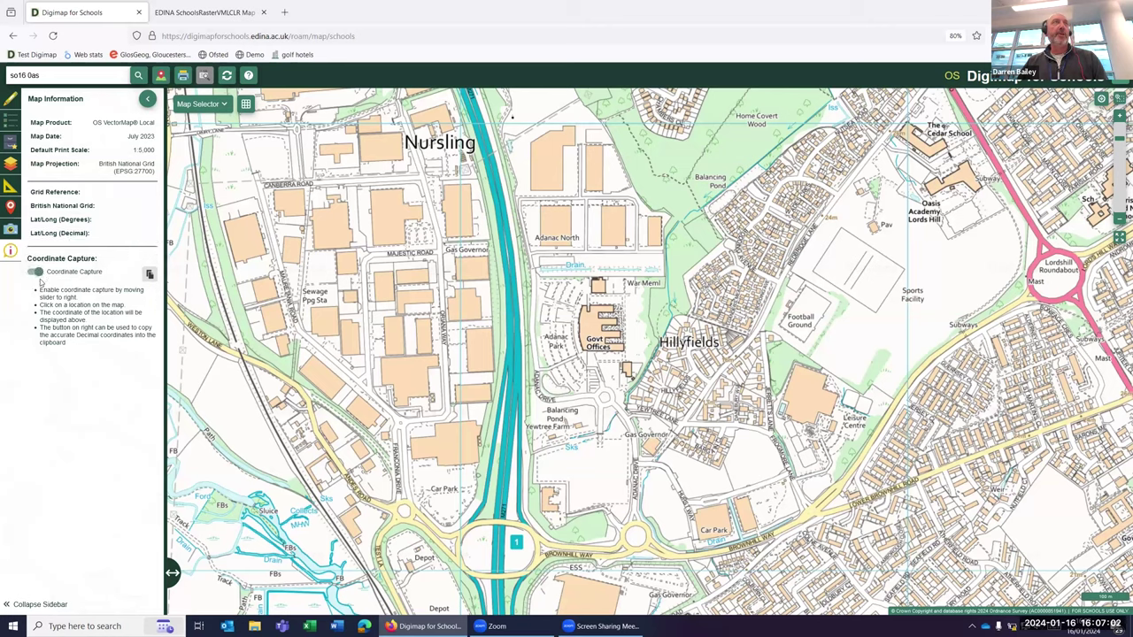
left_click(594, 325)
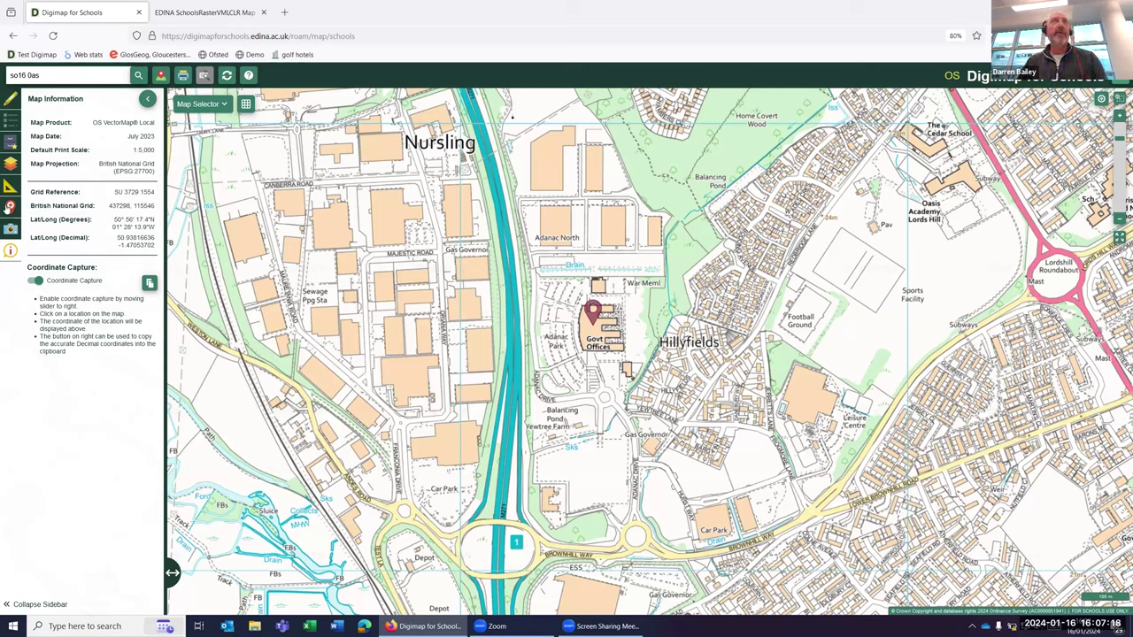
left_click(33, 282)
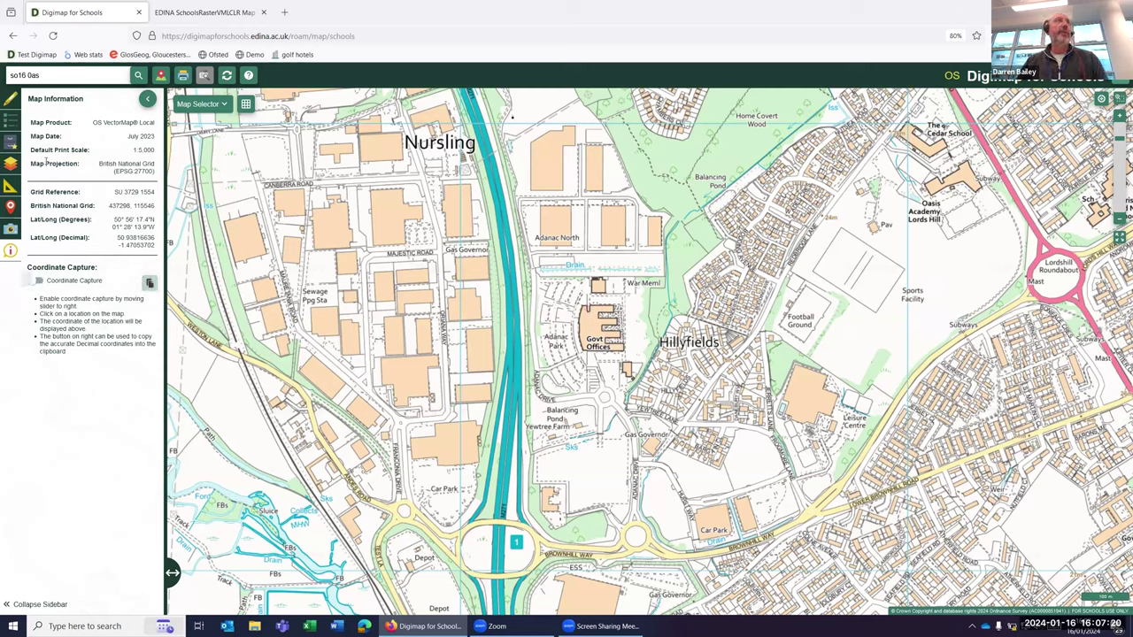
left_click(12, 99)
left_click(33, 176)
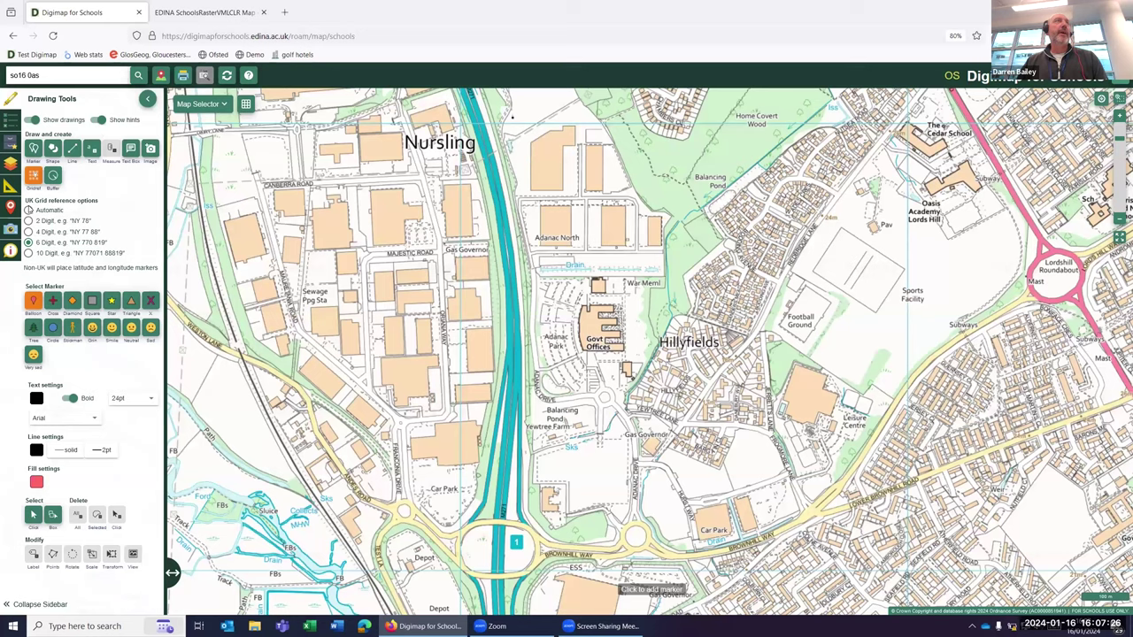
Step: Reset marker precision to Automatic and search worldwide to go to Berlin, Germany
left_click(29, 211)
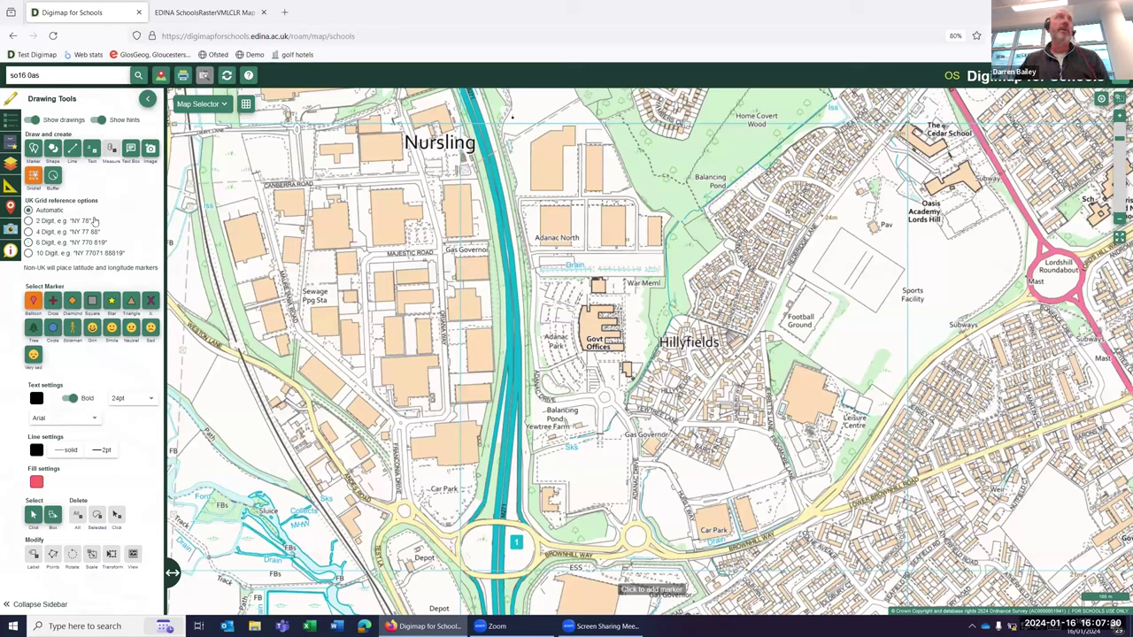
left_click(44, 75)
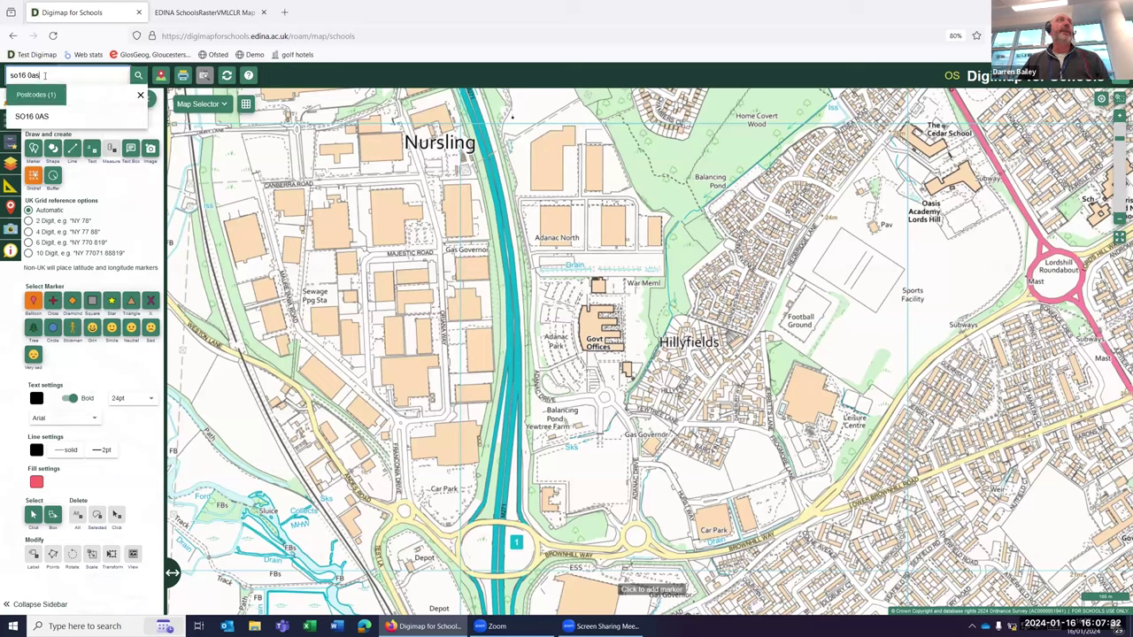
key("ctrl+a")
type("berlin")
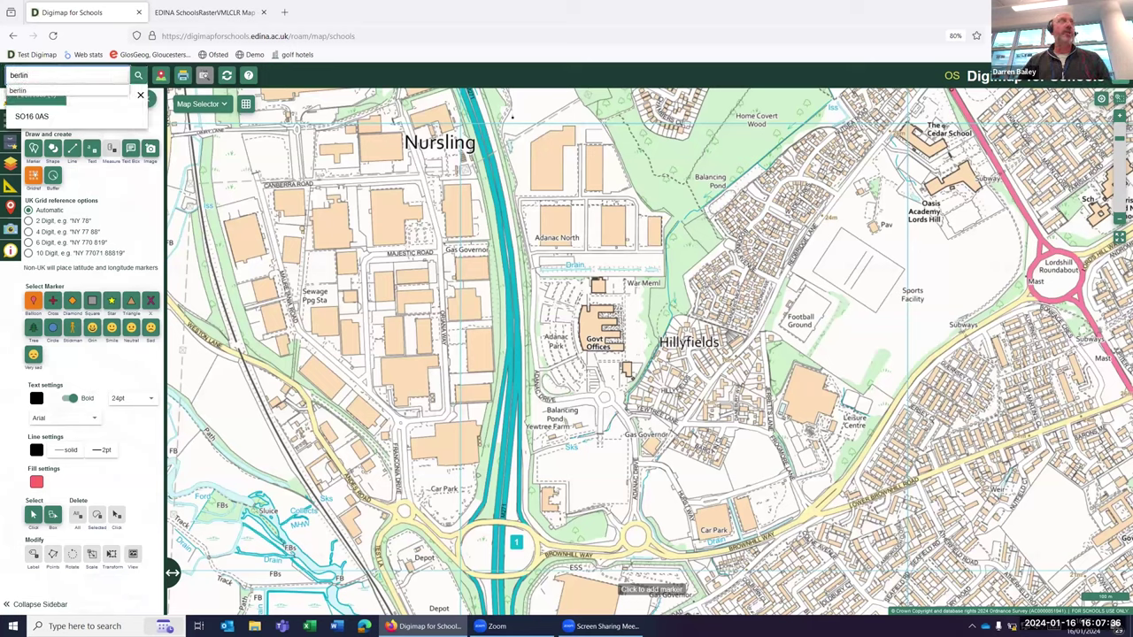
left_click(71, 91)
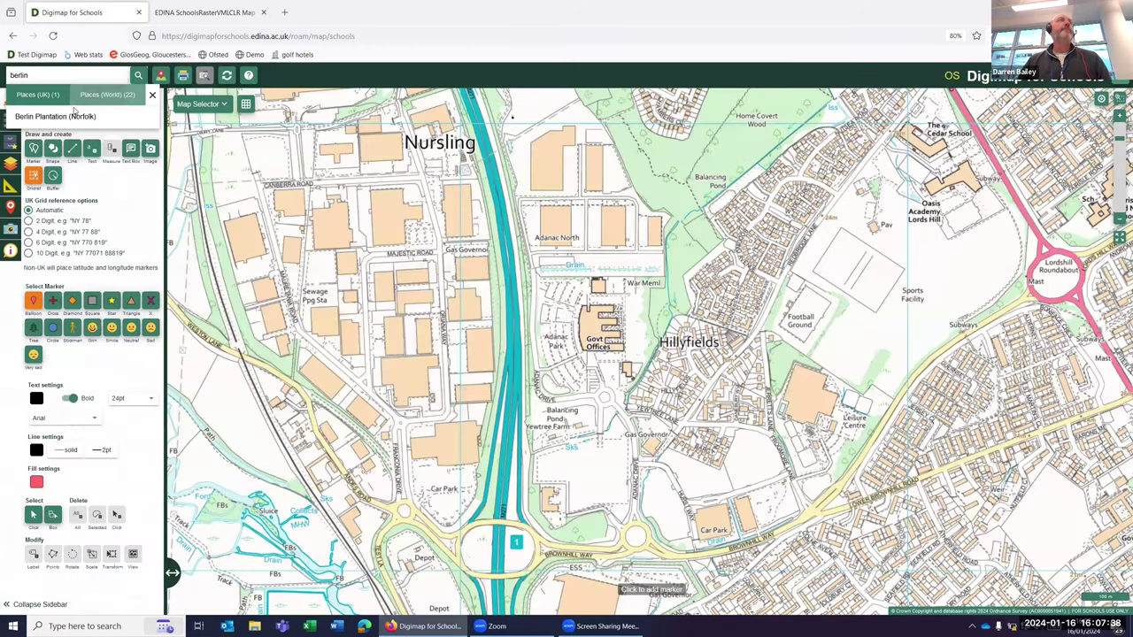
left_click(107, 94)
left_click(44, 116)
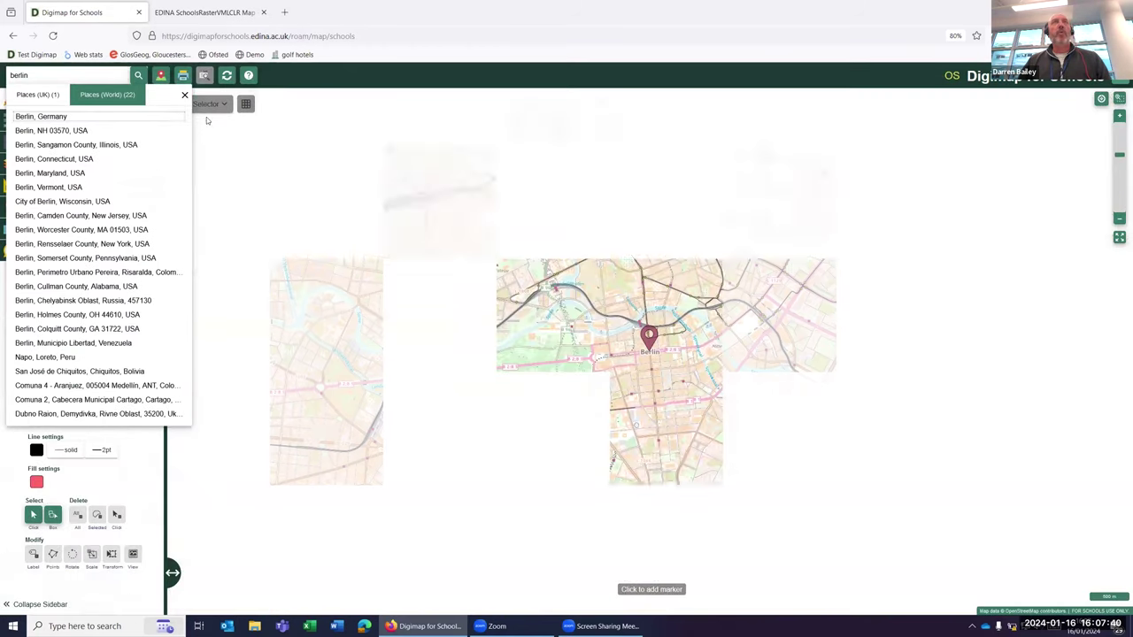
left_click(540, 356)
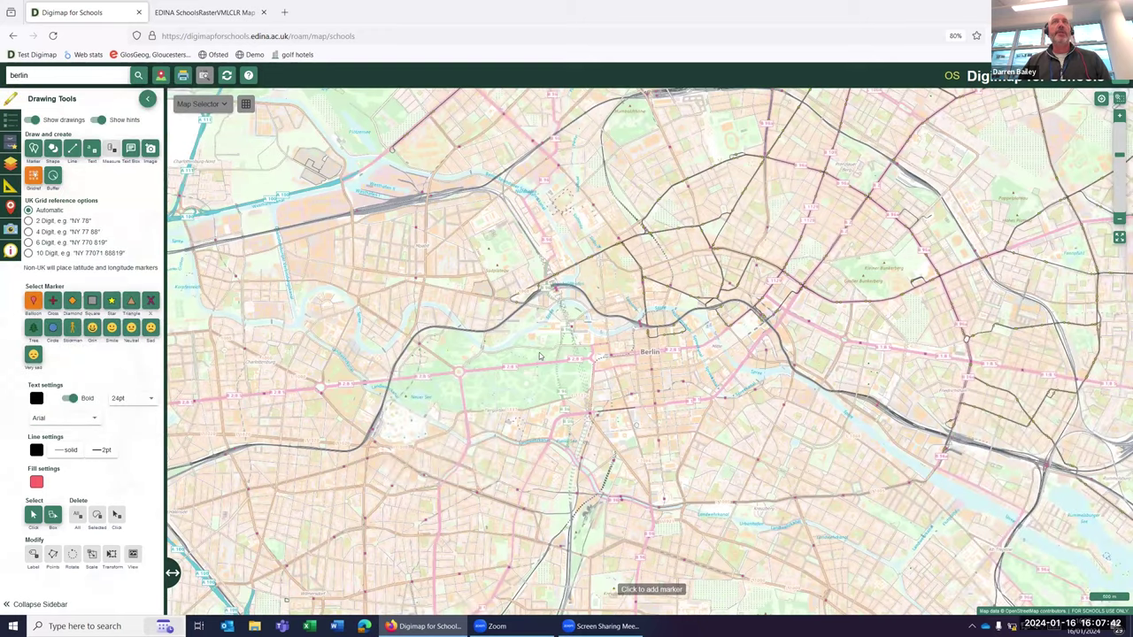
Step: Zoom into central Berlin, place a marker labelled 52.5172, 13.3884 and show map information
scroll(539, 355, "up", 3)
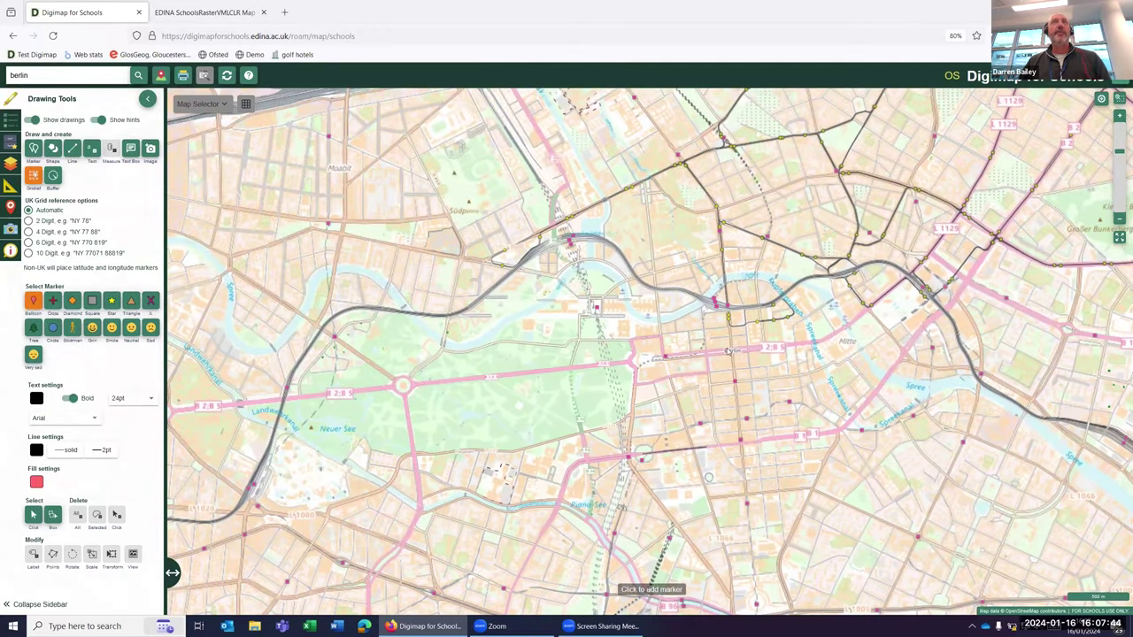
double_click(726, 350)
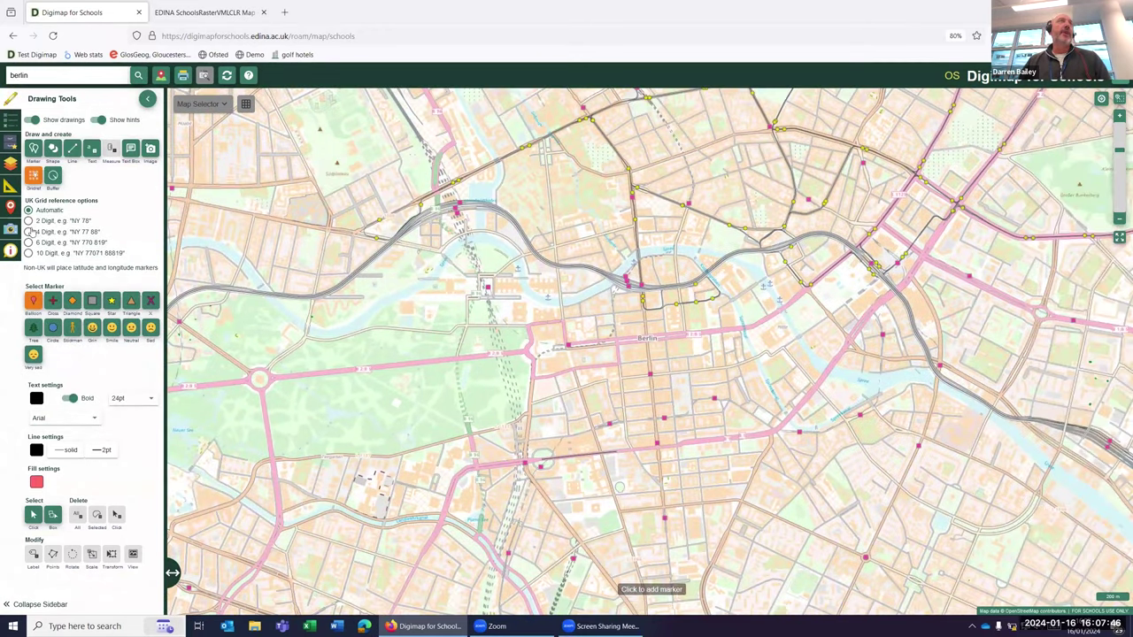
left_click(28, 242)
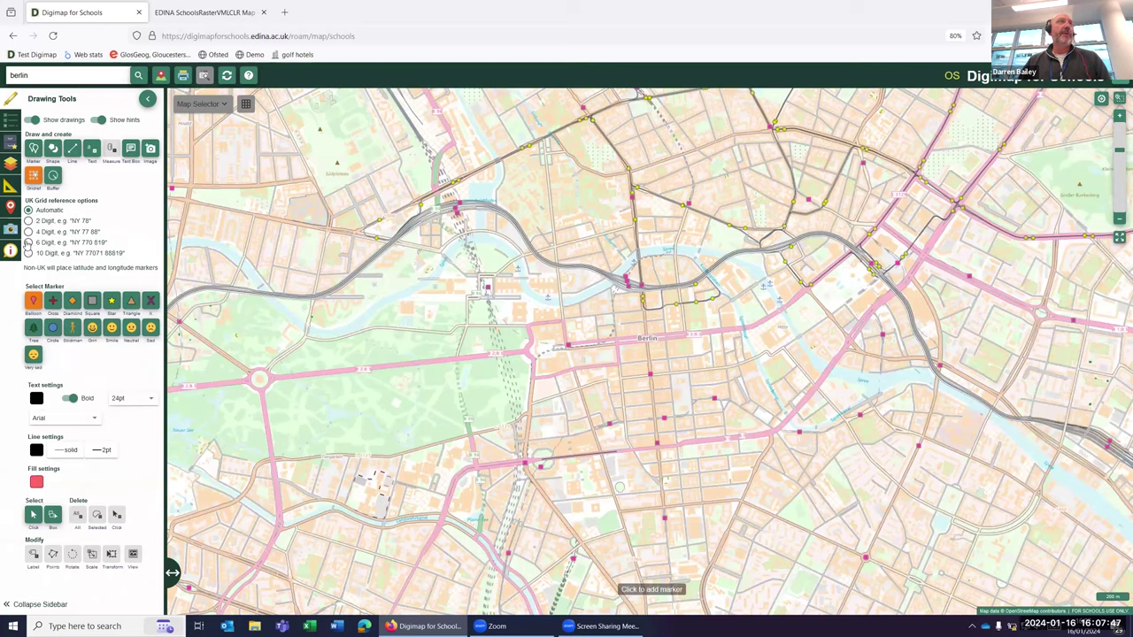
left_click(643, 337)
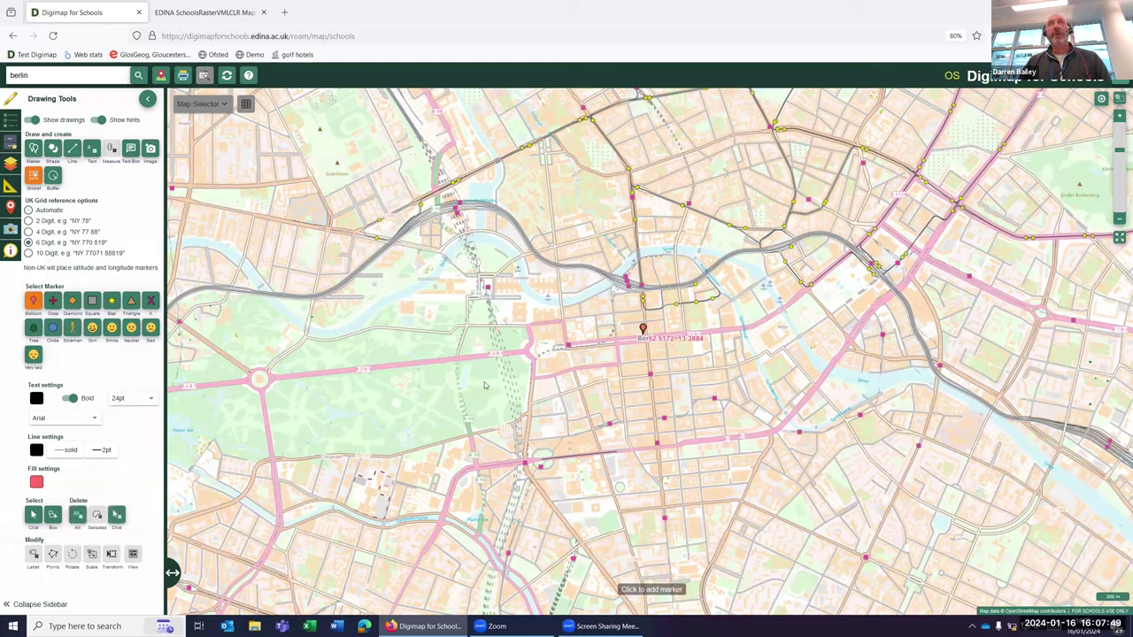
left_click(13, 253)
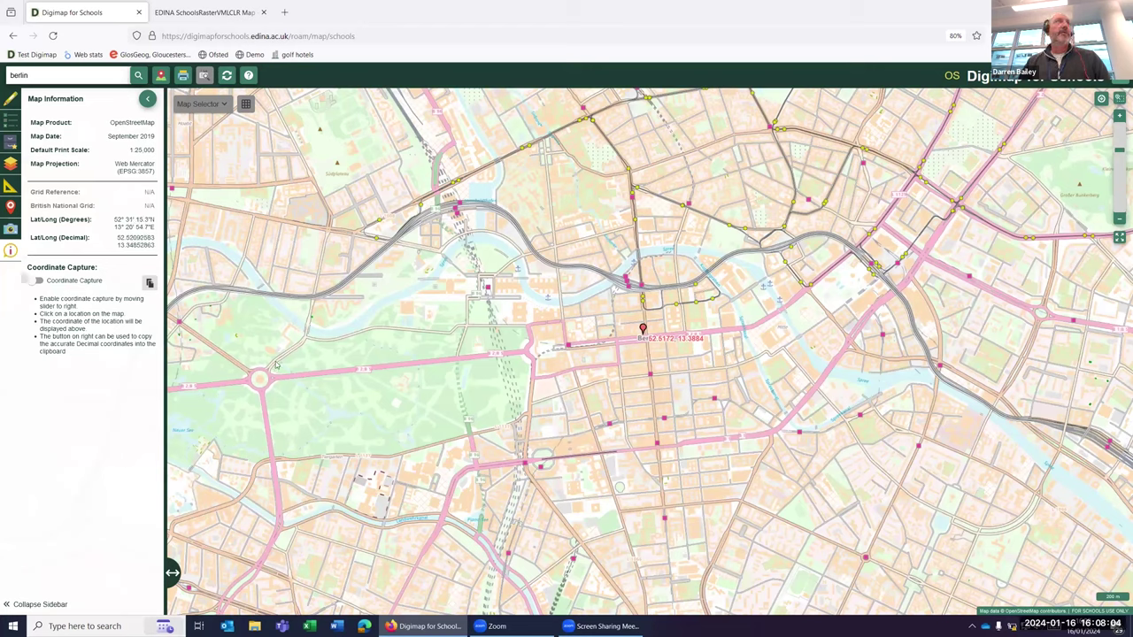
Step: Capture the coordinates of a point in central Berlin, then turn capture off and close Map Information
left_click(35, 280)
left_click(644, 354)
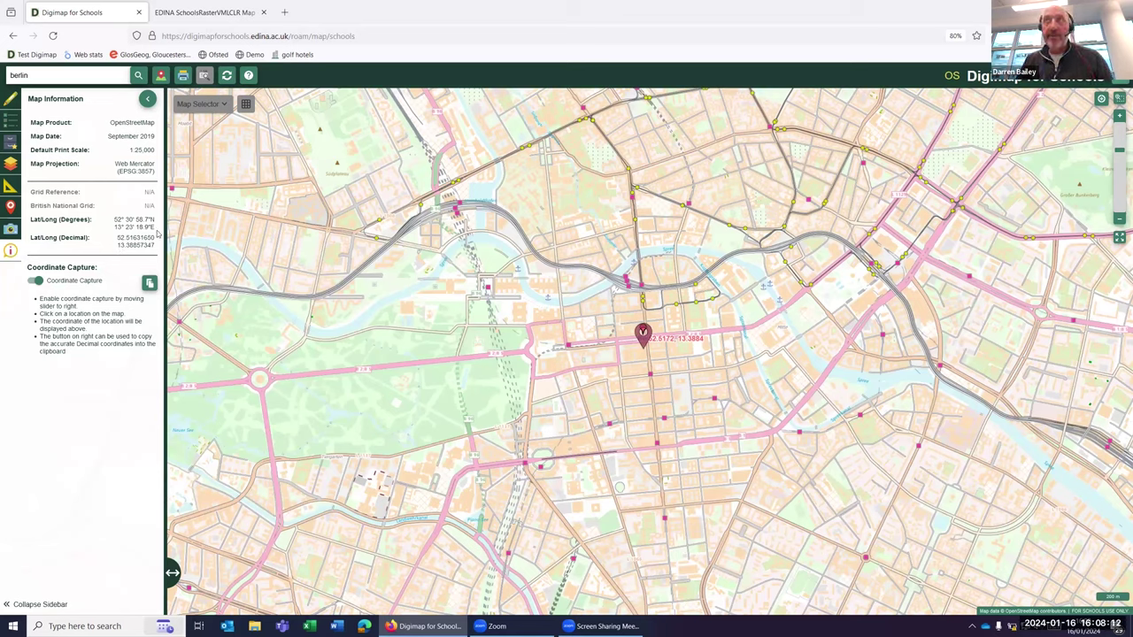
left_click(35, 279)
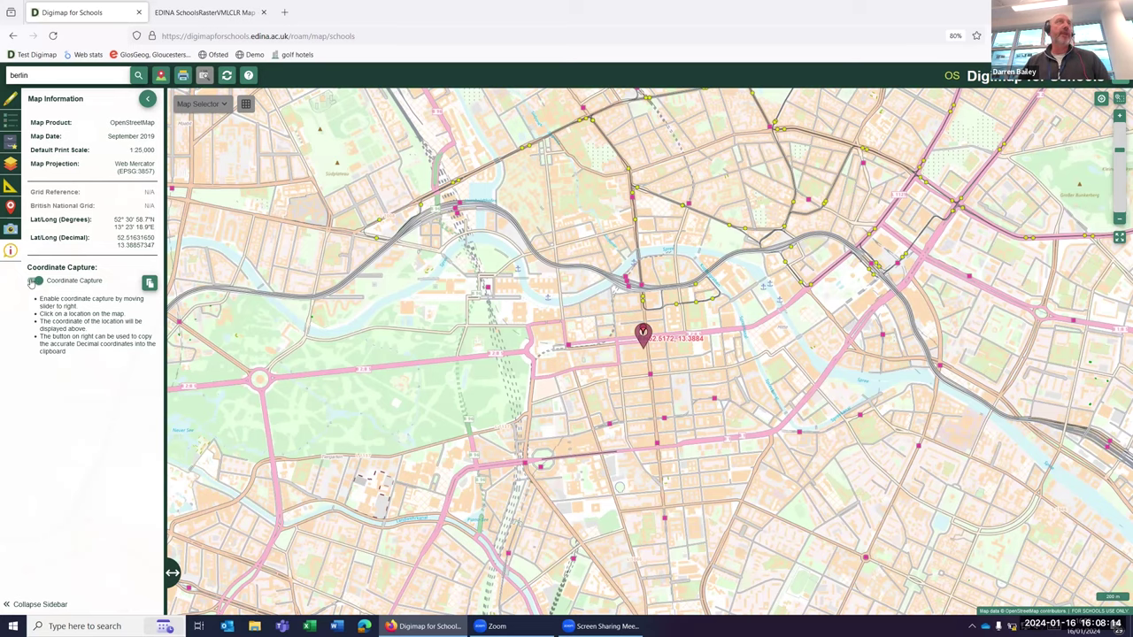
left_click(147, 99)
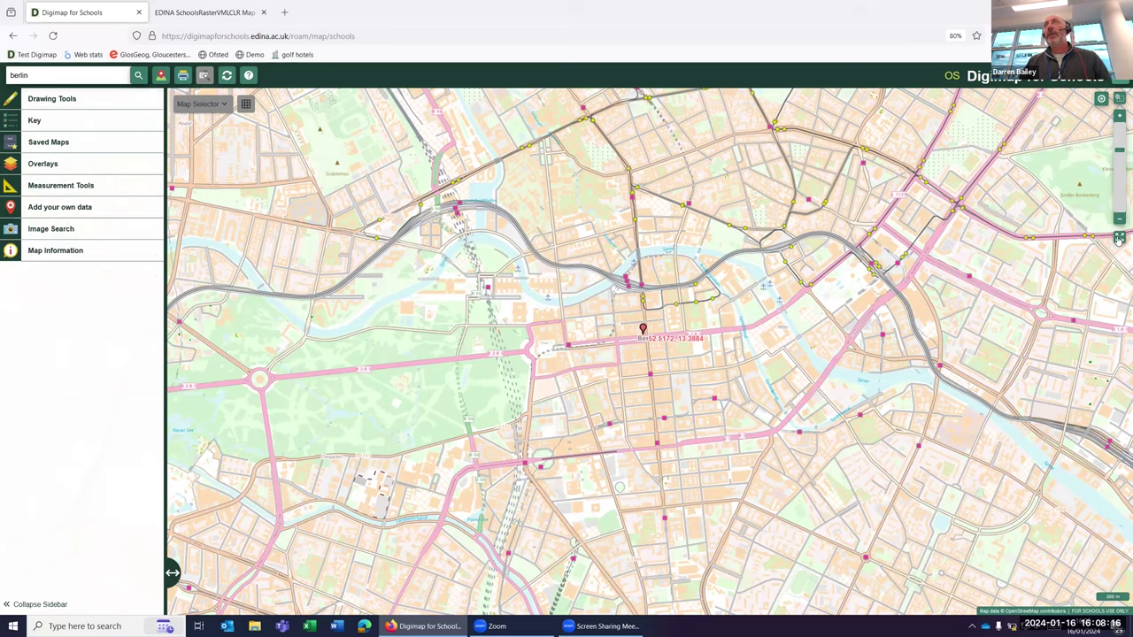
Step: Zoom out to the world and delete the Berlin marker and its label with Delete Click
scroll(730, 219, "down", 10)
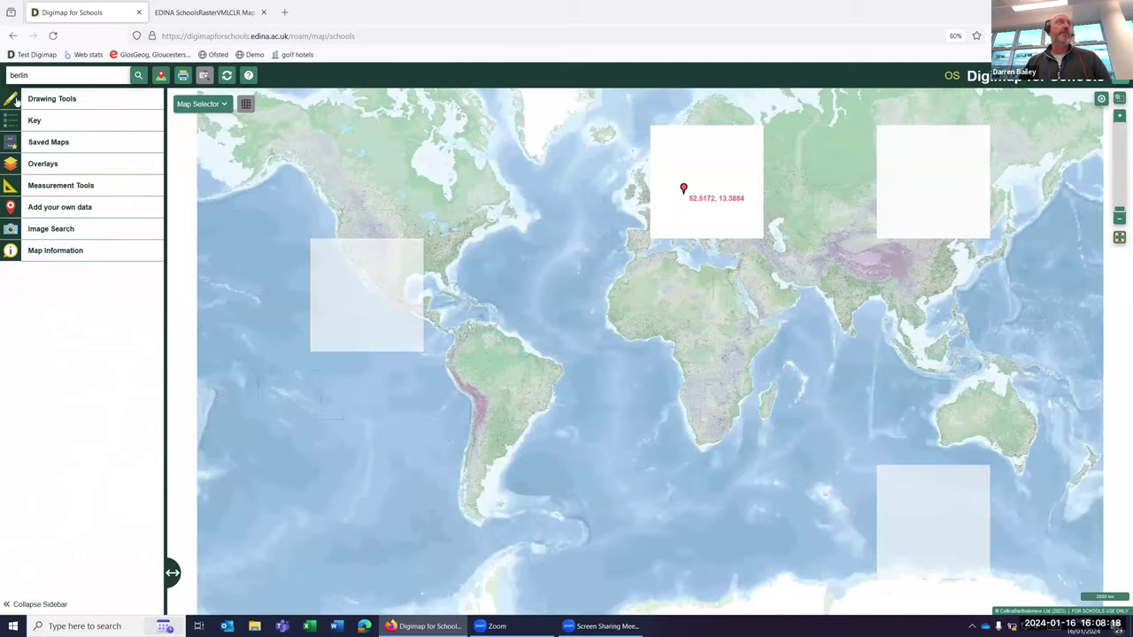
left_click(51, 98)
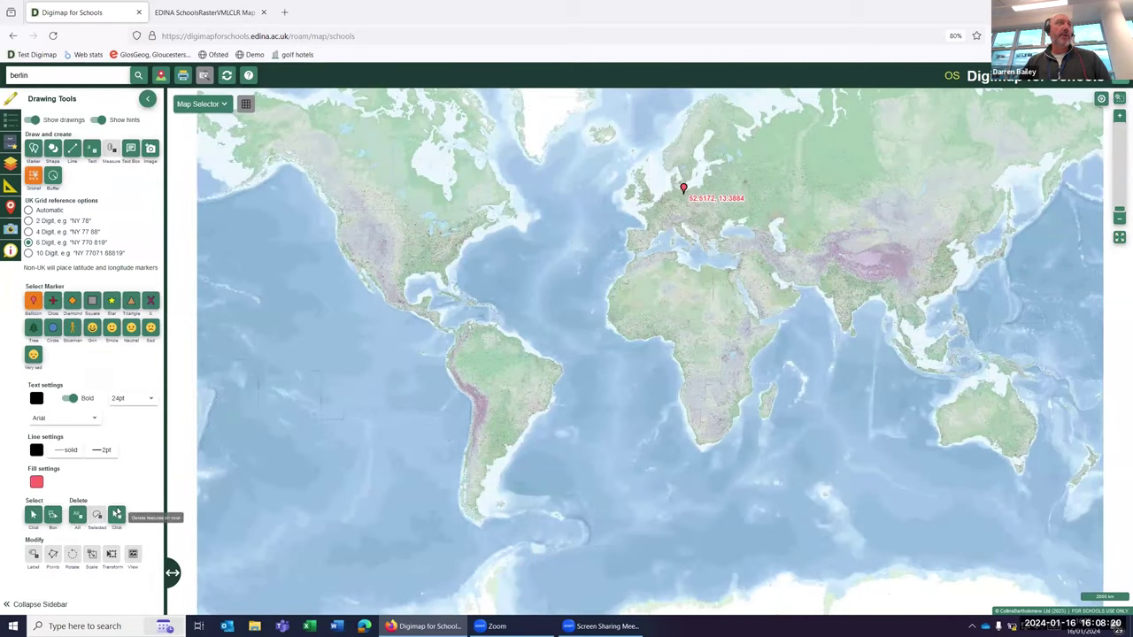
left_click(116, 514)
left_click(683, 189)
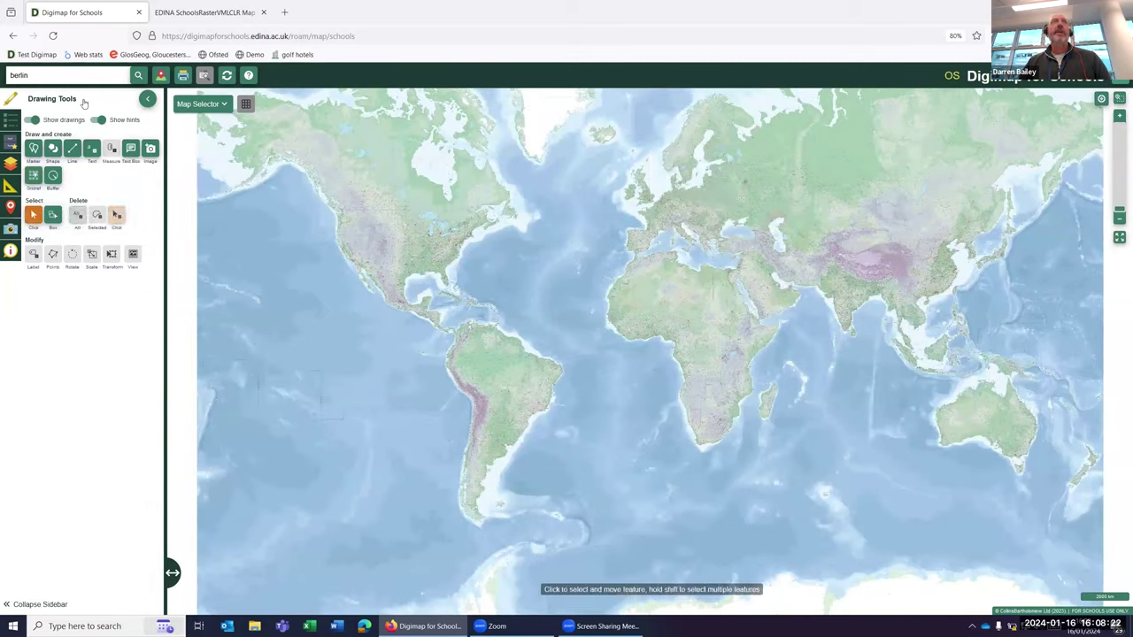
left_click(149, 99)
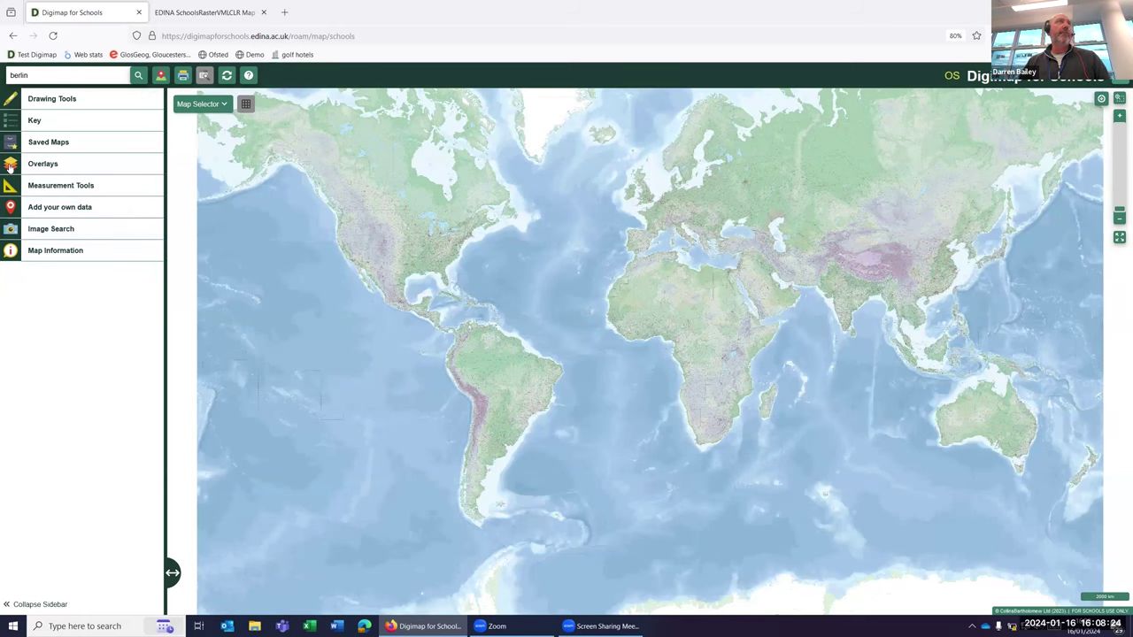
left_click(11, 165)
left_click(33, 353)
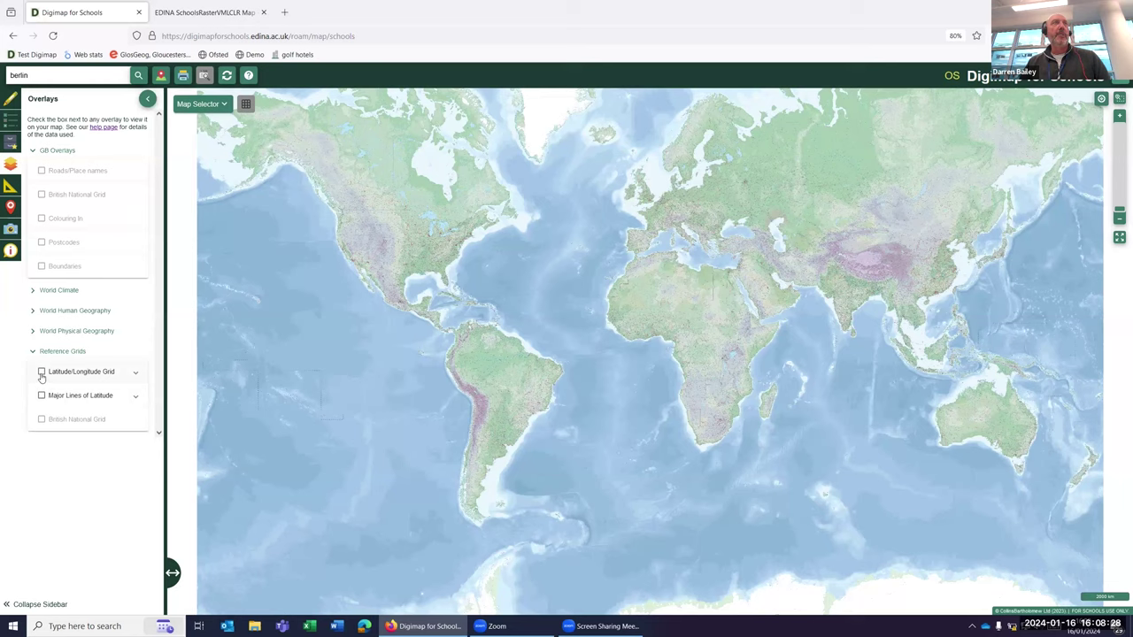
left_click(42, 373)
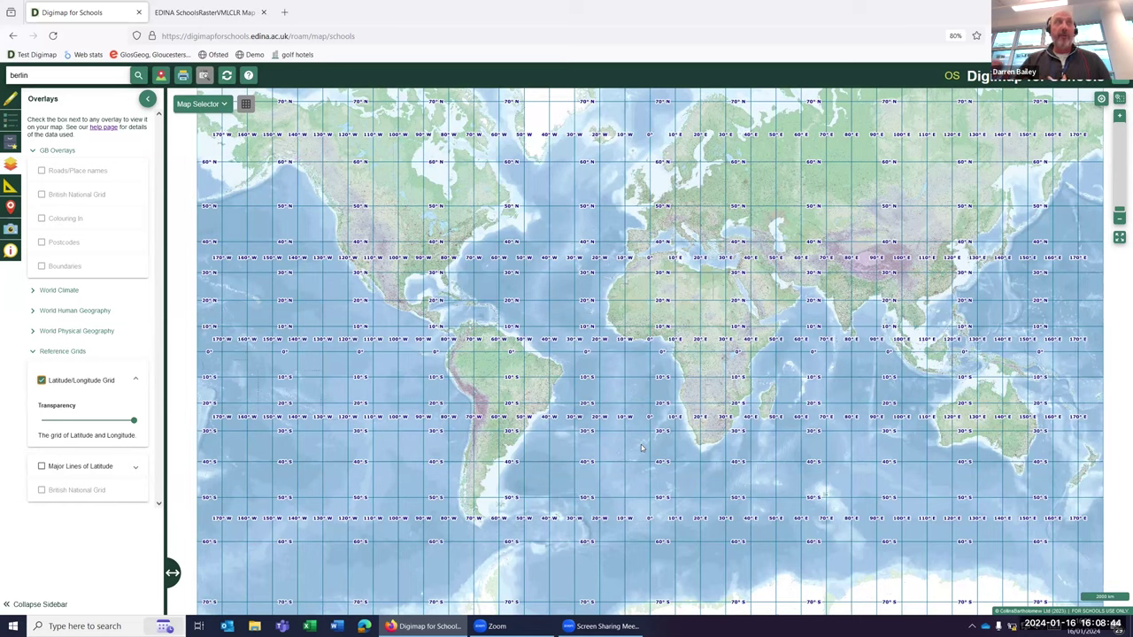
left_click(42, 380)
left_click(149, 103)
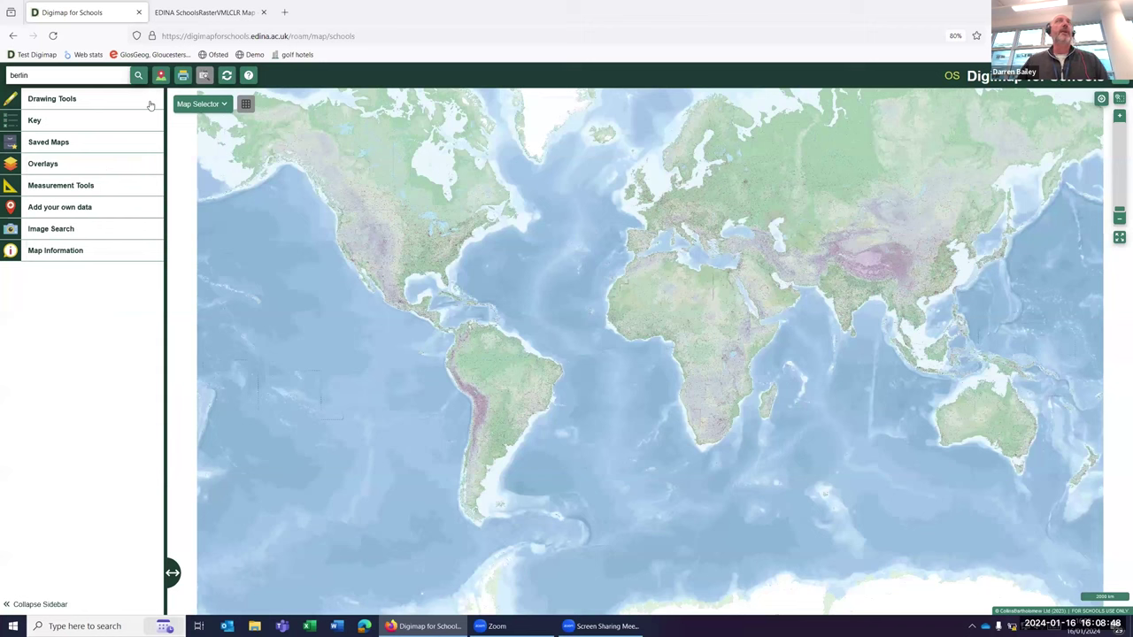
left_click(82, 74)
key("Return")
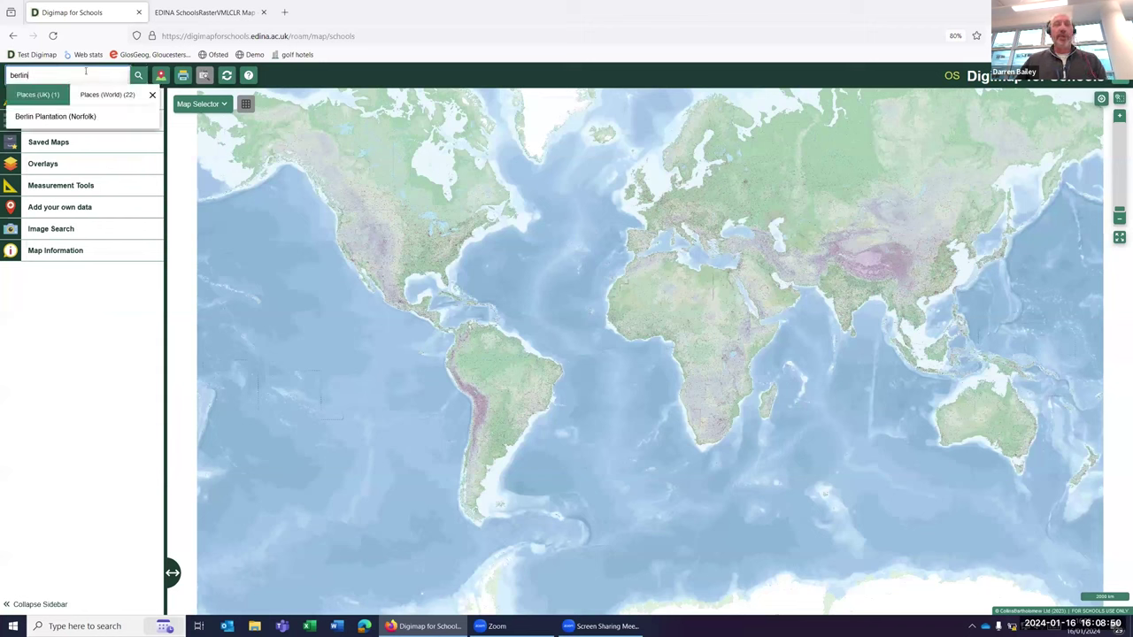
key("BackSpace")
key("BackSpace")
key("BackSpace")
key("BackSpace")
key("BackSpace")
key("BackSpace")
type("so16 0as")
key("Return")
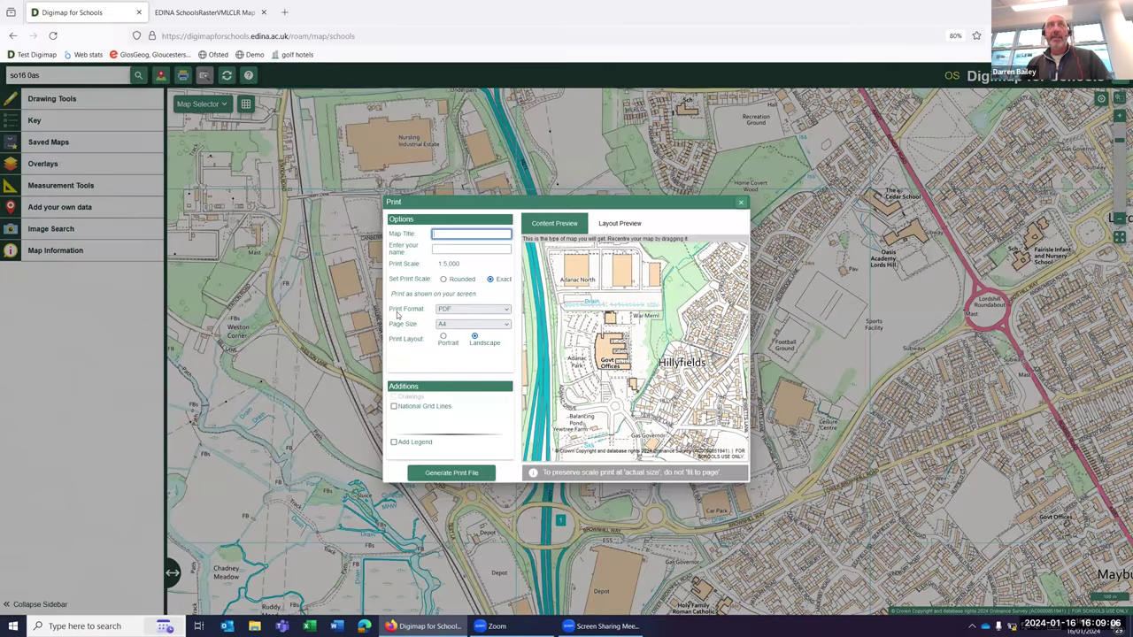
Step: Include National Grid Lines and generate the A4 landscape 1:5000 PDF print
left_click(394, 407)
left_click(395, 408)
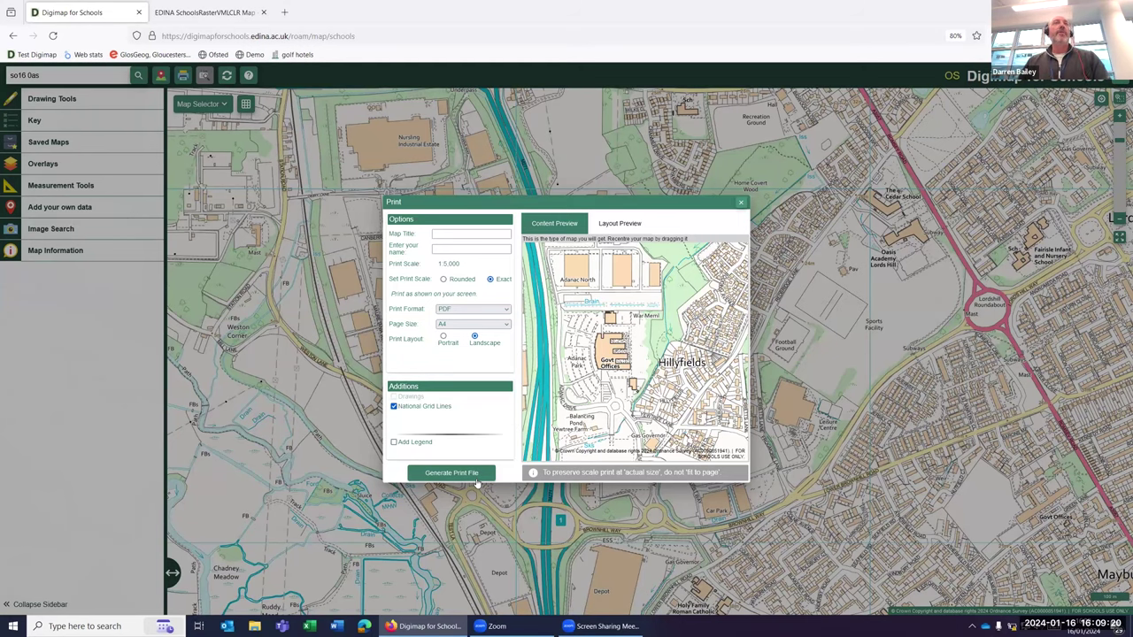
left_click(443, 474)
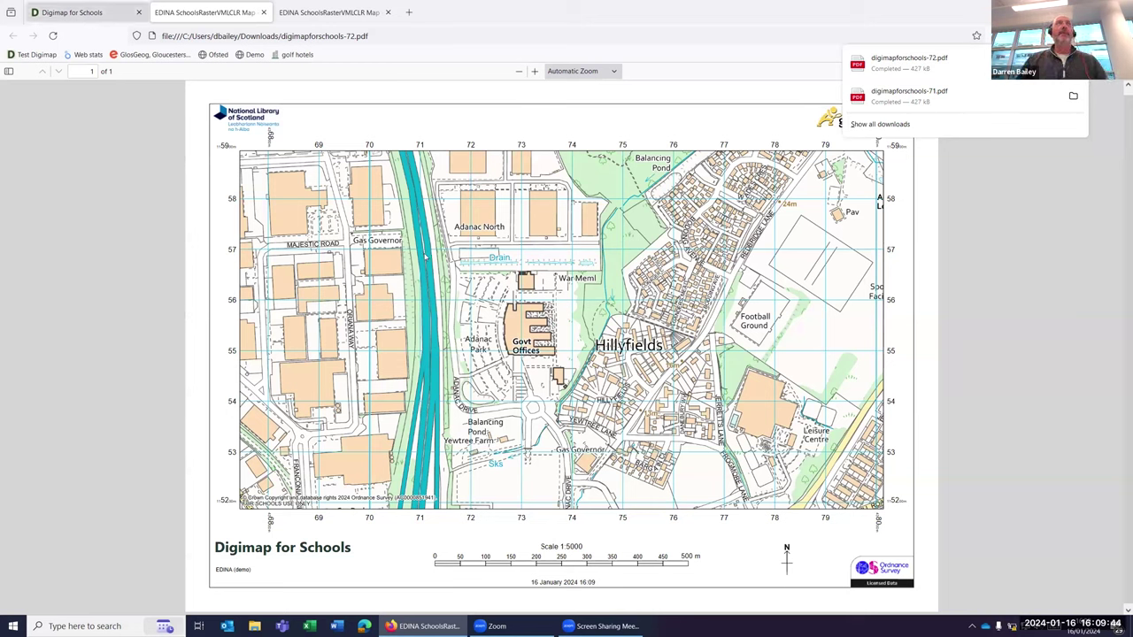
Step: Return from the PDF to the live Nursling map in the Digimap for Schools tab
key("ctrl+1")
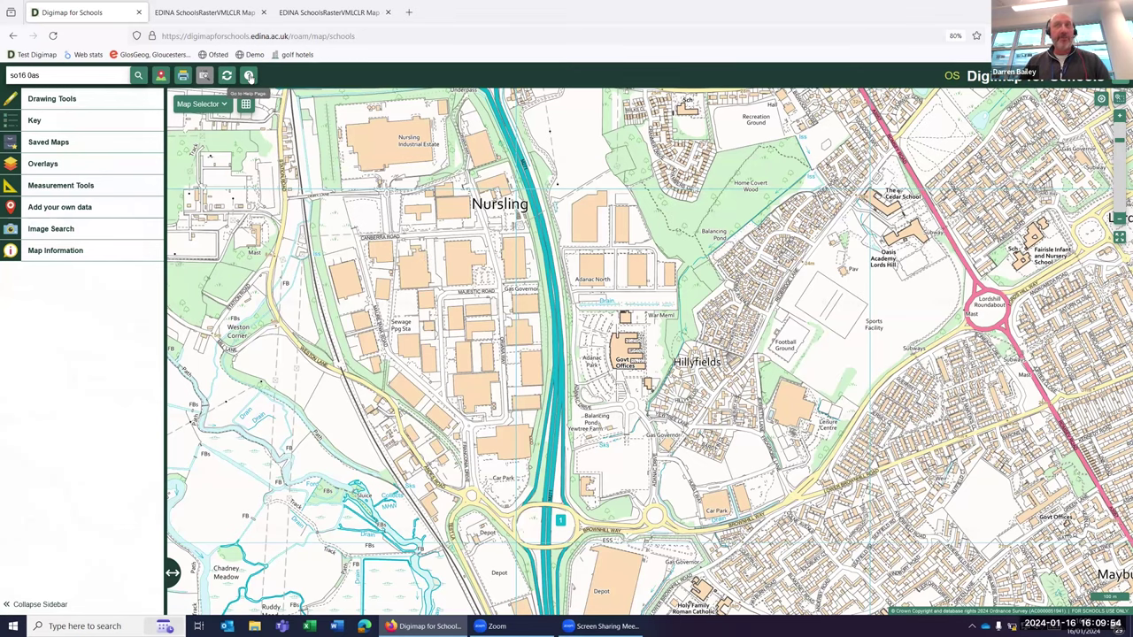
Step: Read the 'Capture geographic coordinates' how-to guide on finding coordinates and National Grid lines
left_click(249, 76)
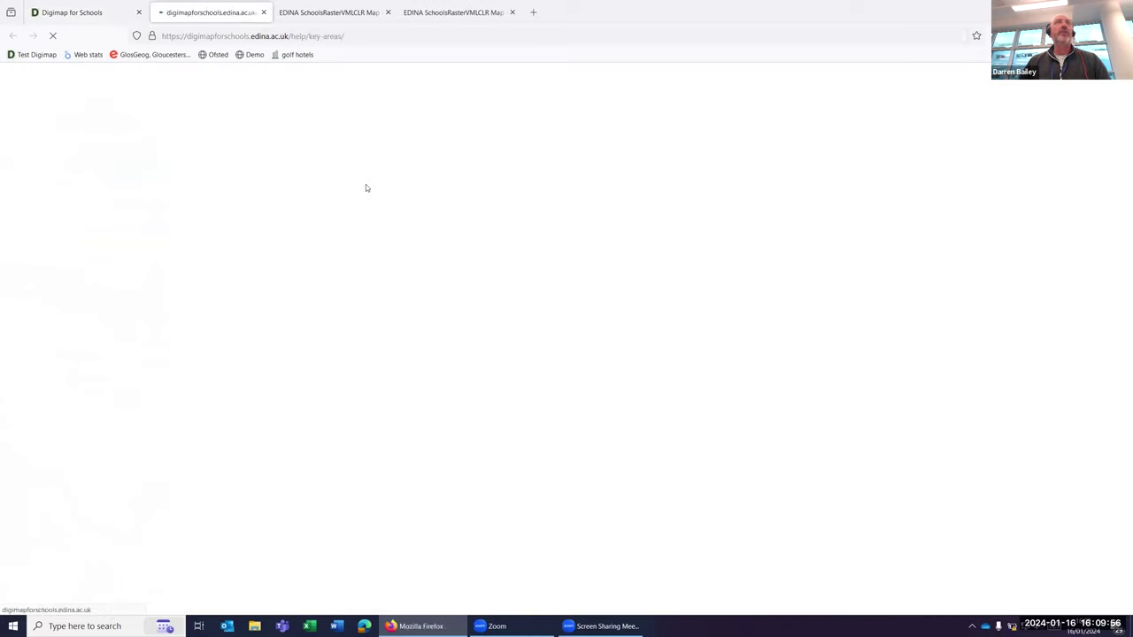
scroll(360, 394, "down", 1)
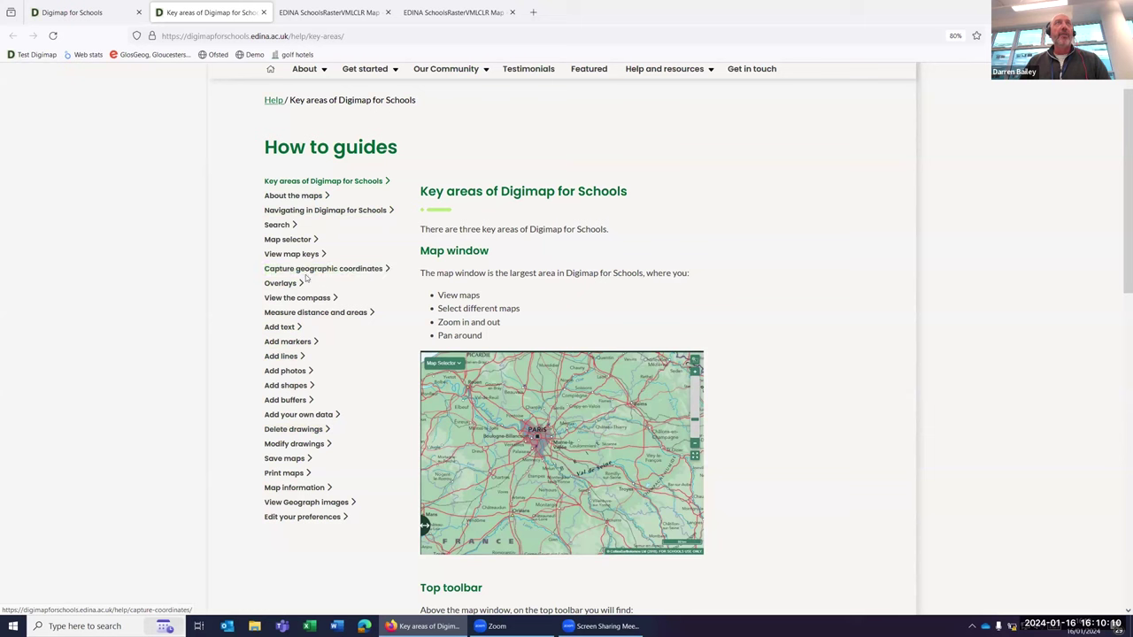
left_click(335, 274)
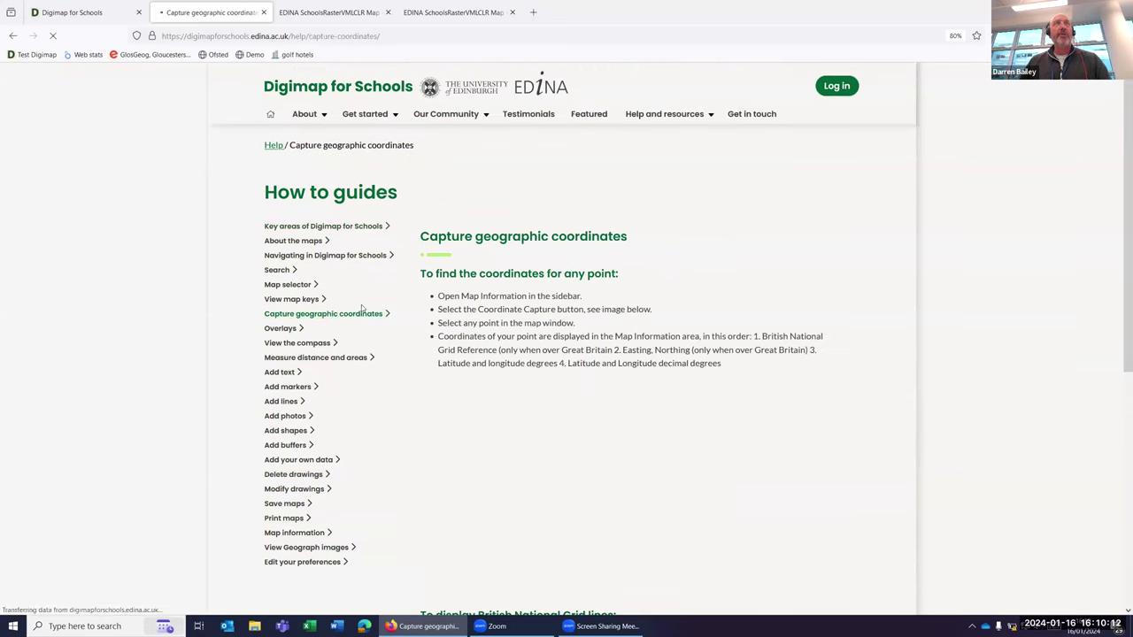
scroll(404, 350, "down", 5)
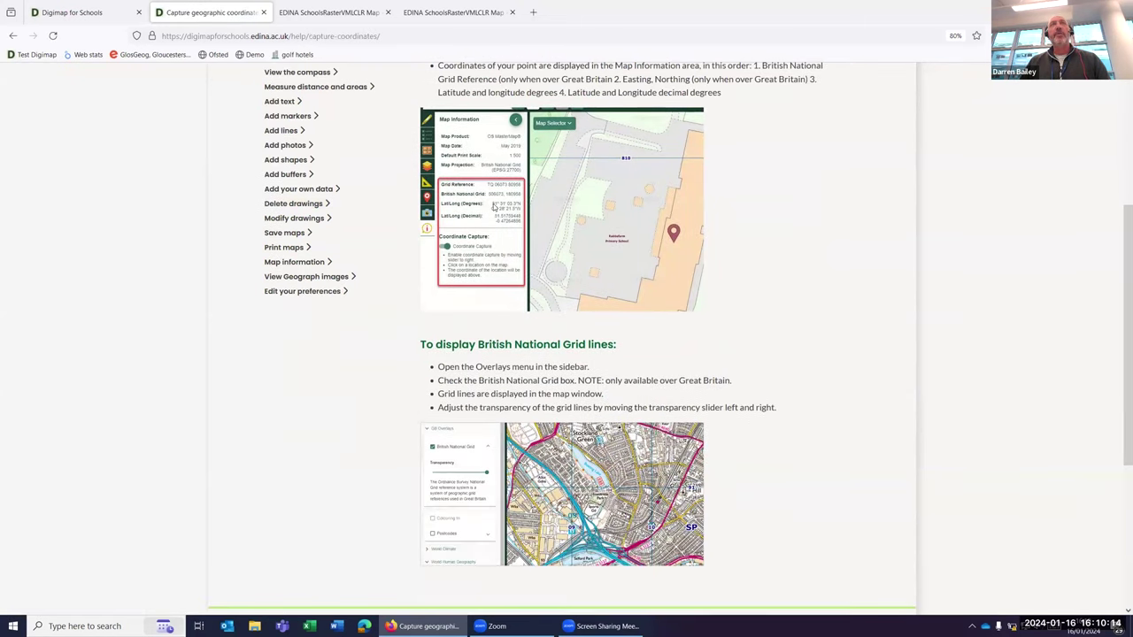
scroll(491, 208, "down", 2)
scroll(483, 487, "up", 2)
scroll(474, 391, "up", 3)
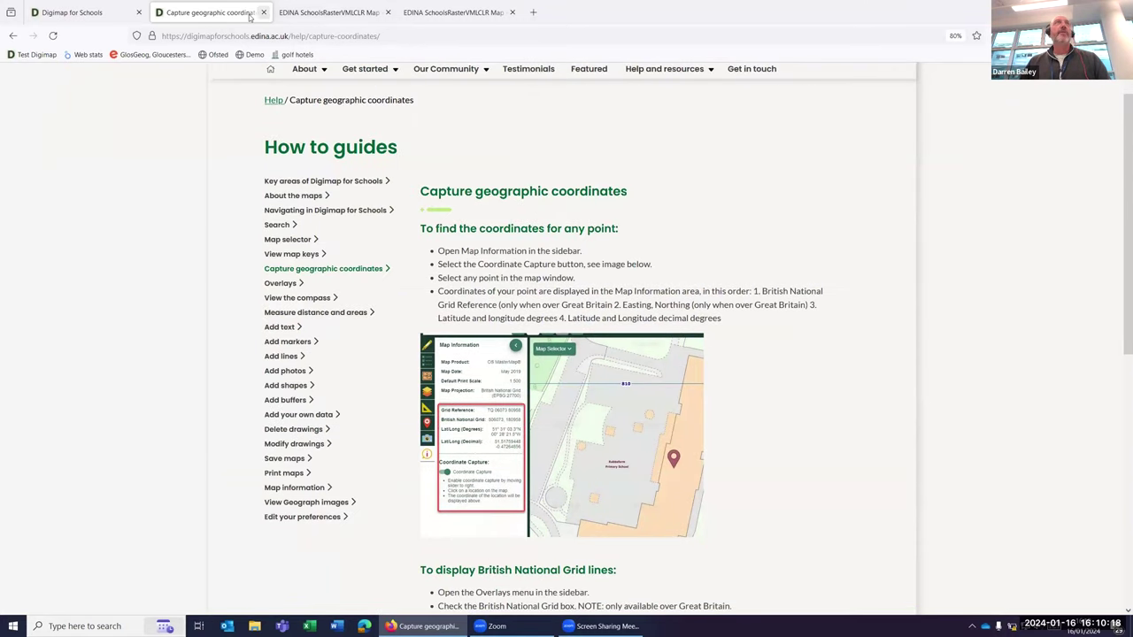
Step: Close the help guide tab to return to the Nursling and Hillfields map
key("ctrl+w")
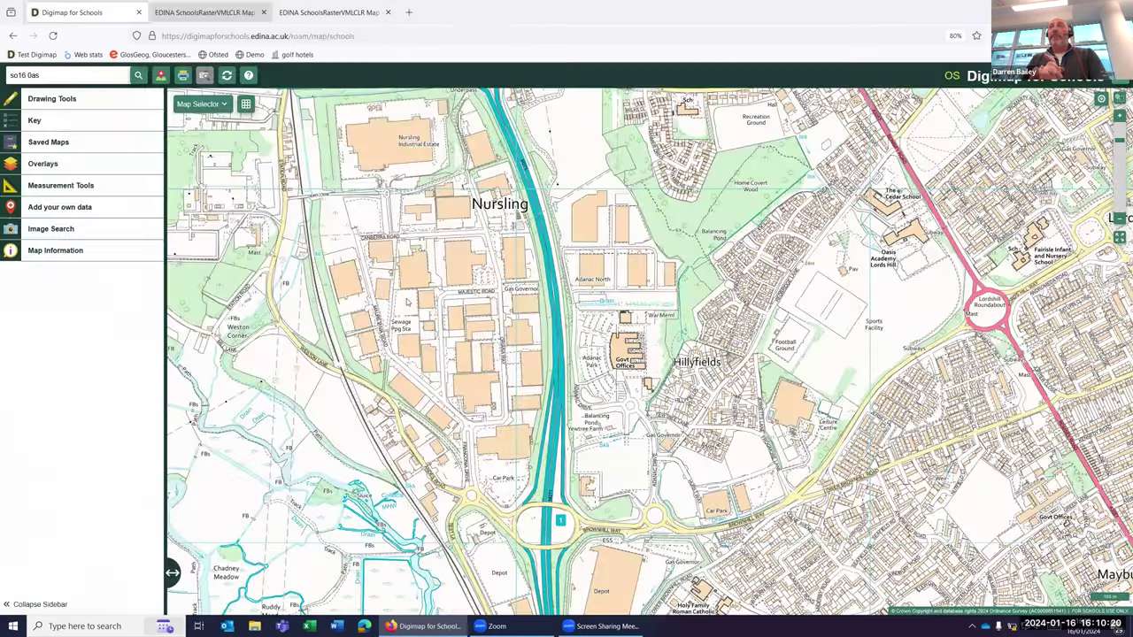